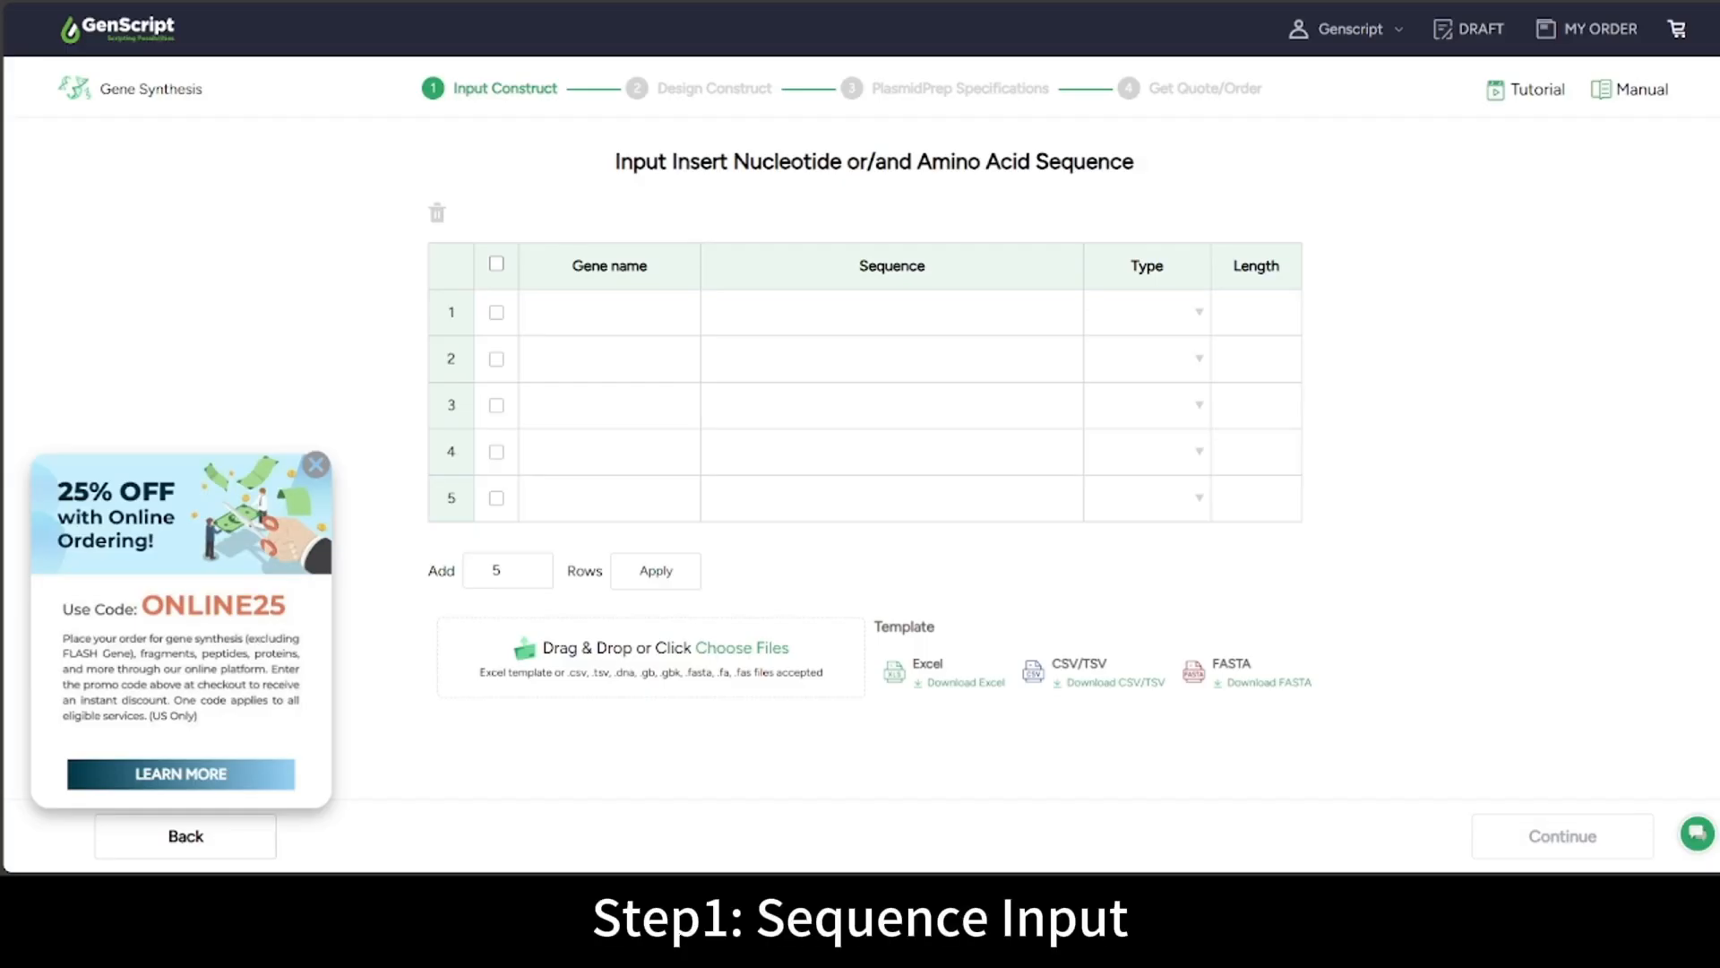
Dismiss the discount promo and enter EGFP with its pasted 720 bp sequence in row 1
{"action": "left_click", "coordinate": [318, 465]}
{"action": "left_click", "coordinate": [537, 312]}
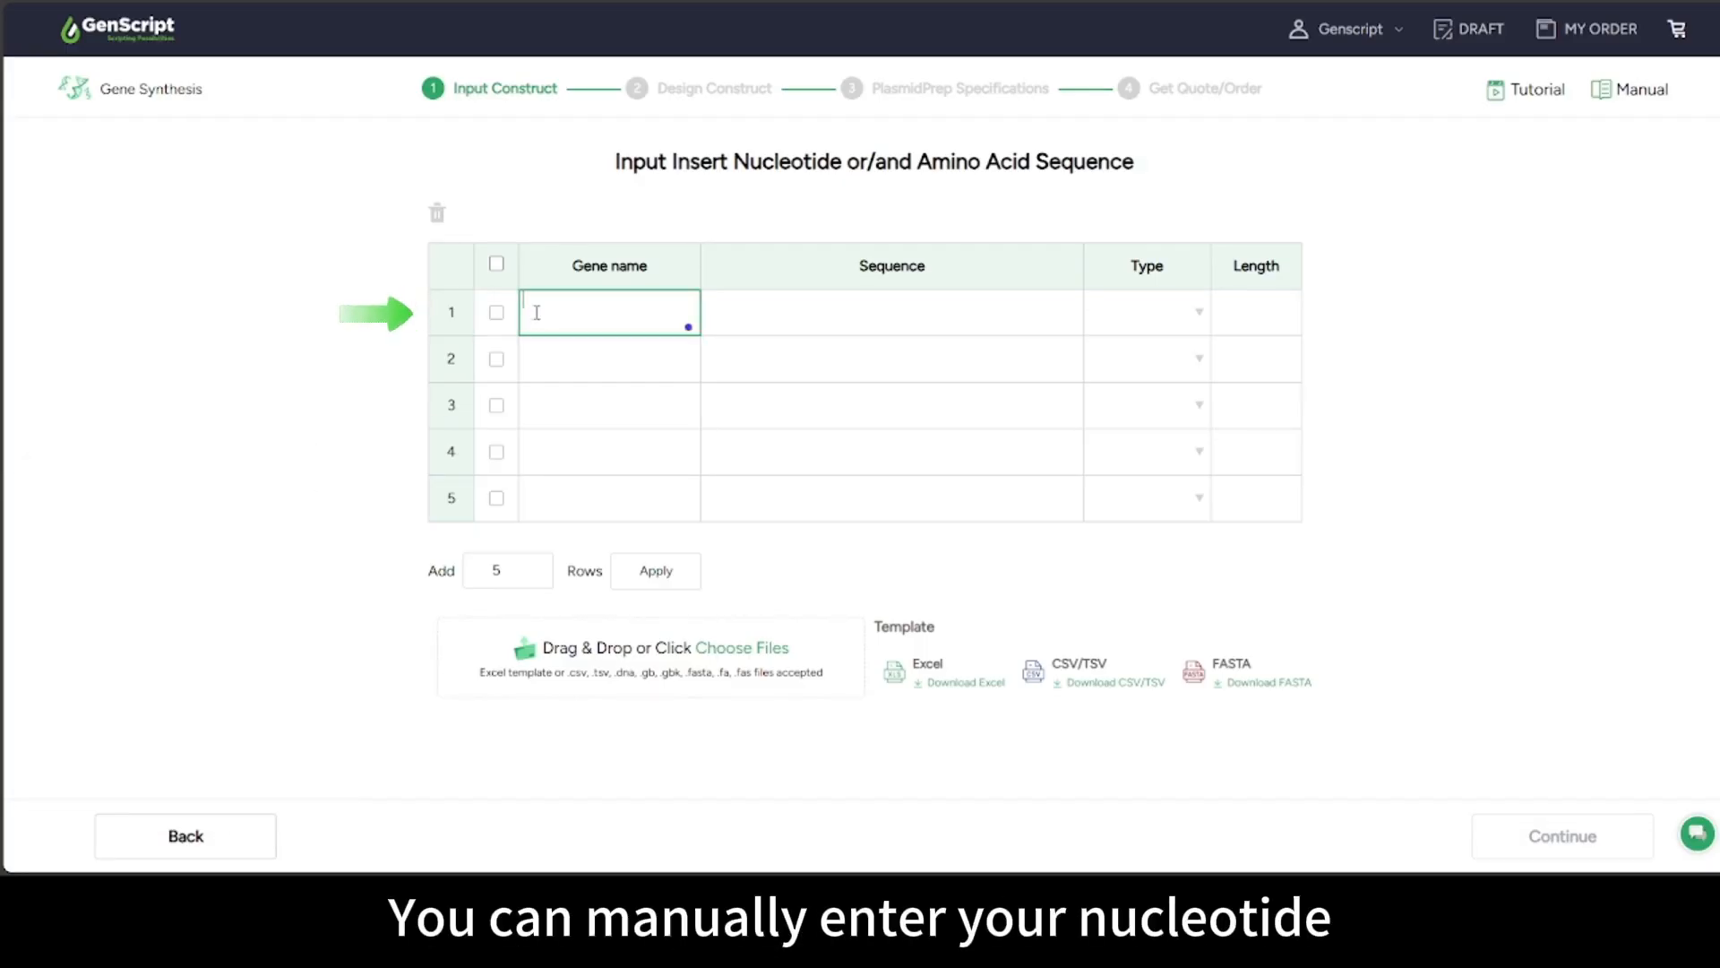
{"action": "type", "text": "EGFP"}
{"action": "left_click", "coordinate": [757, 316]}
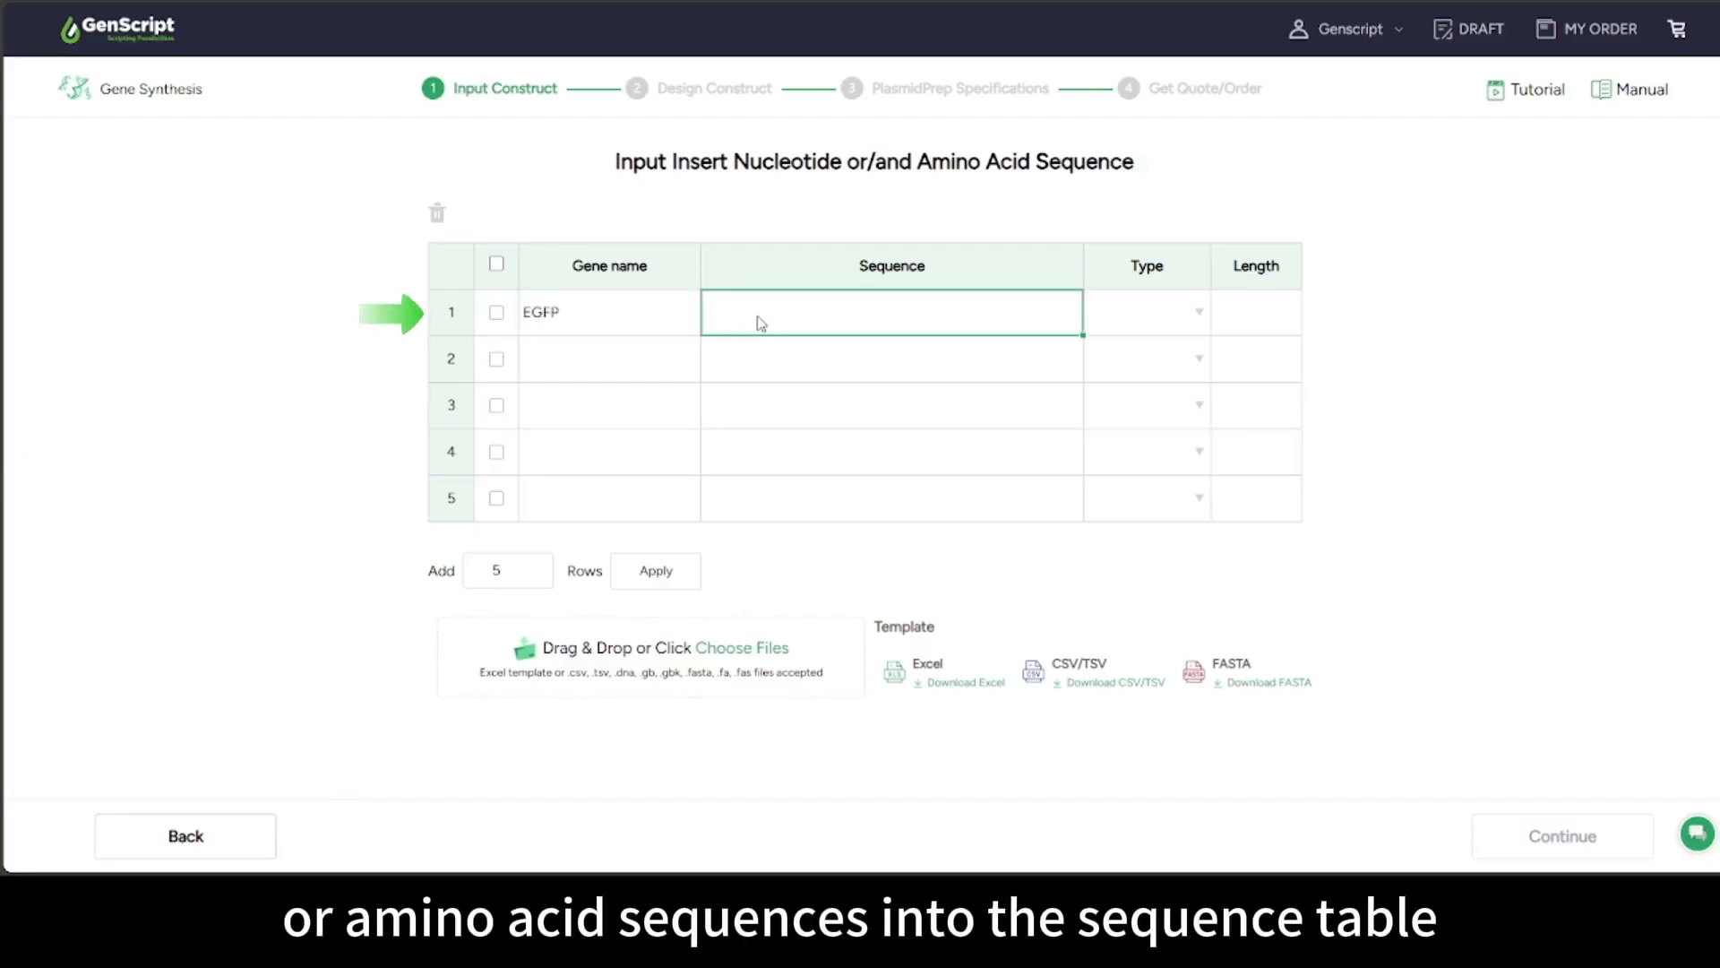
{"action": "key", "text": "ctrl+v"}
{"action": "left_click", "coordinate": [1443, 446]}
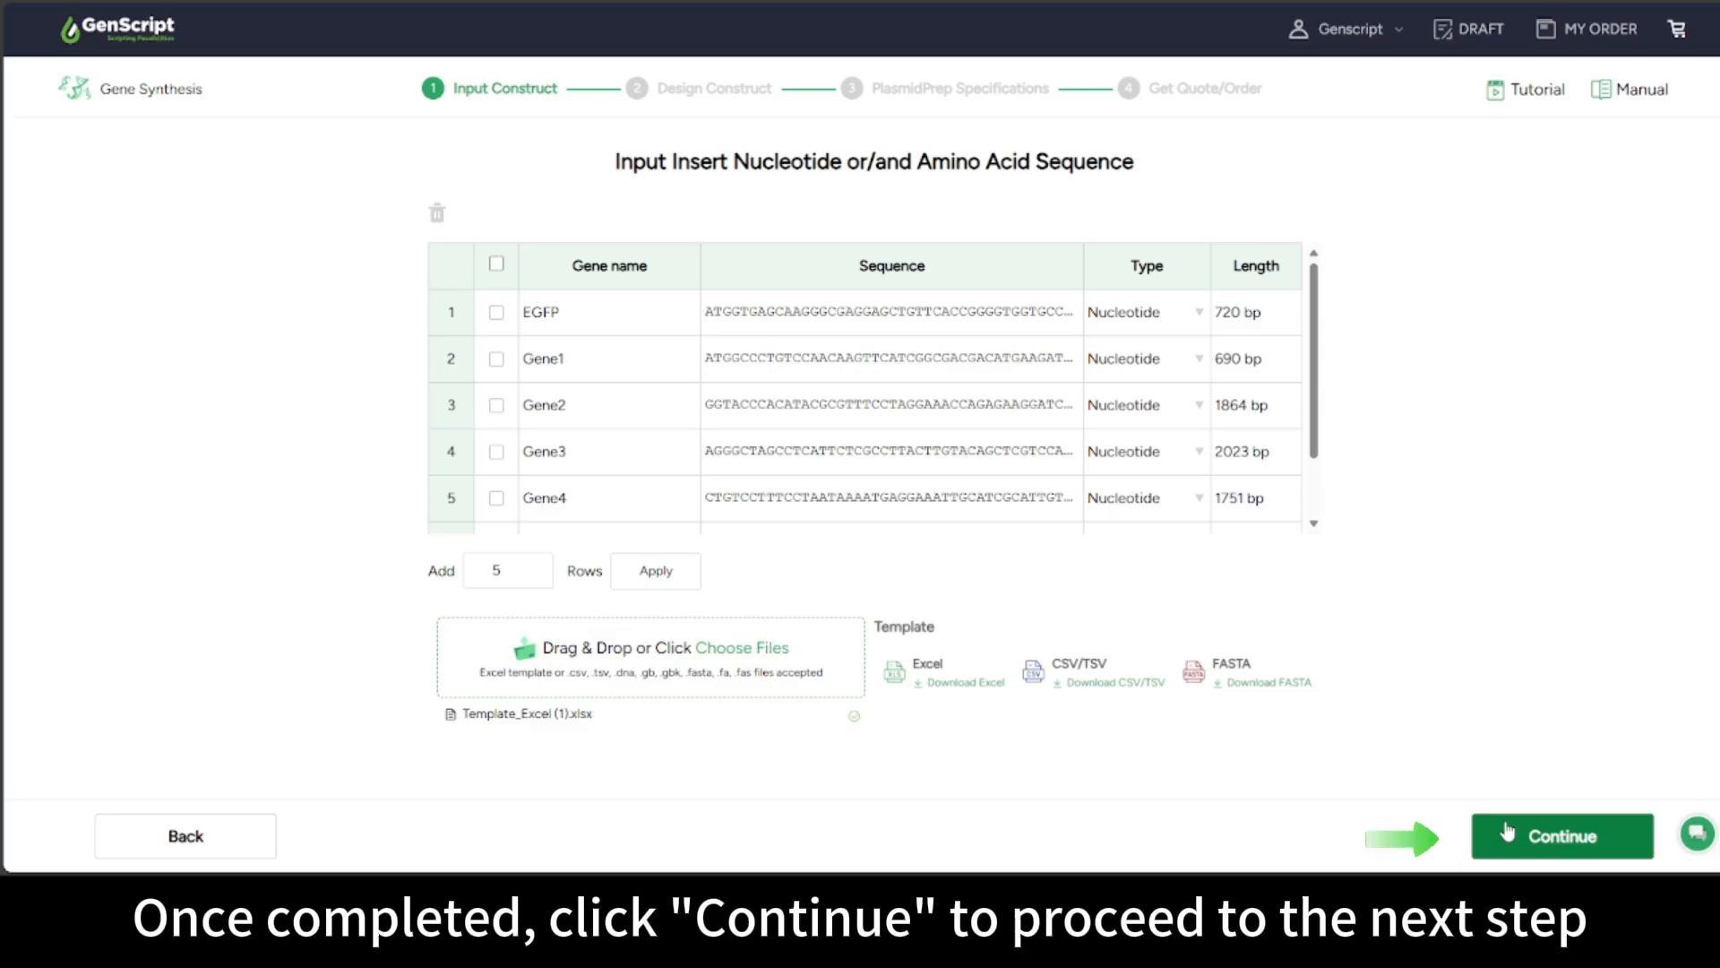
Continue to the Design Construct step and read the genes' Status badge tooltips
{"action": "left_click", "coordinate": [1507, 832]}
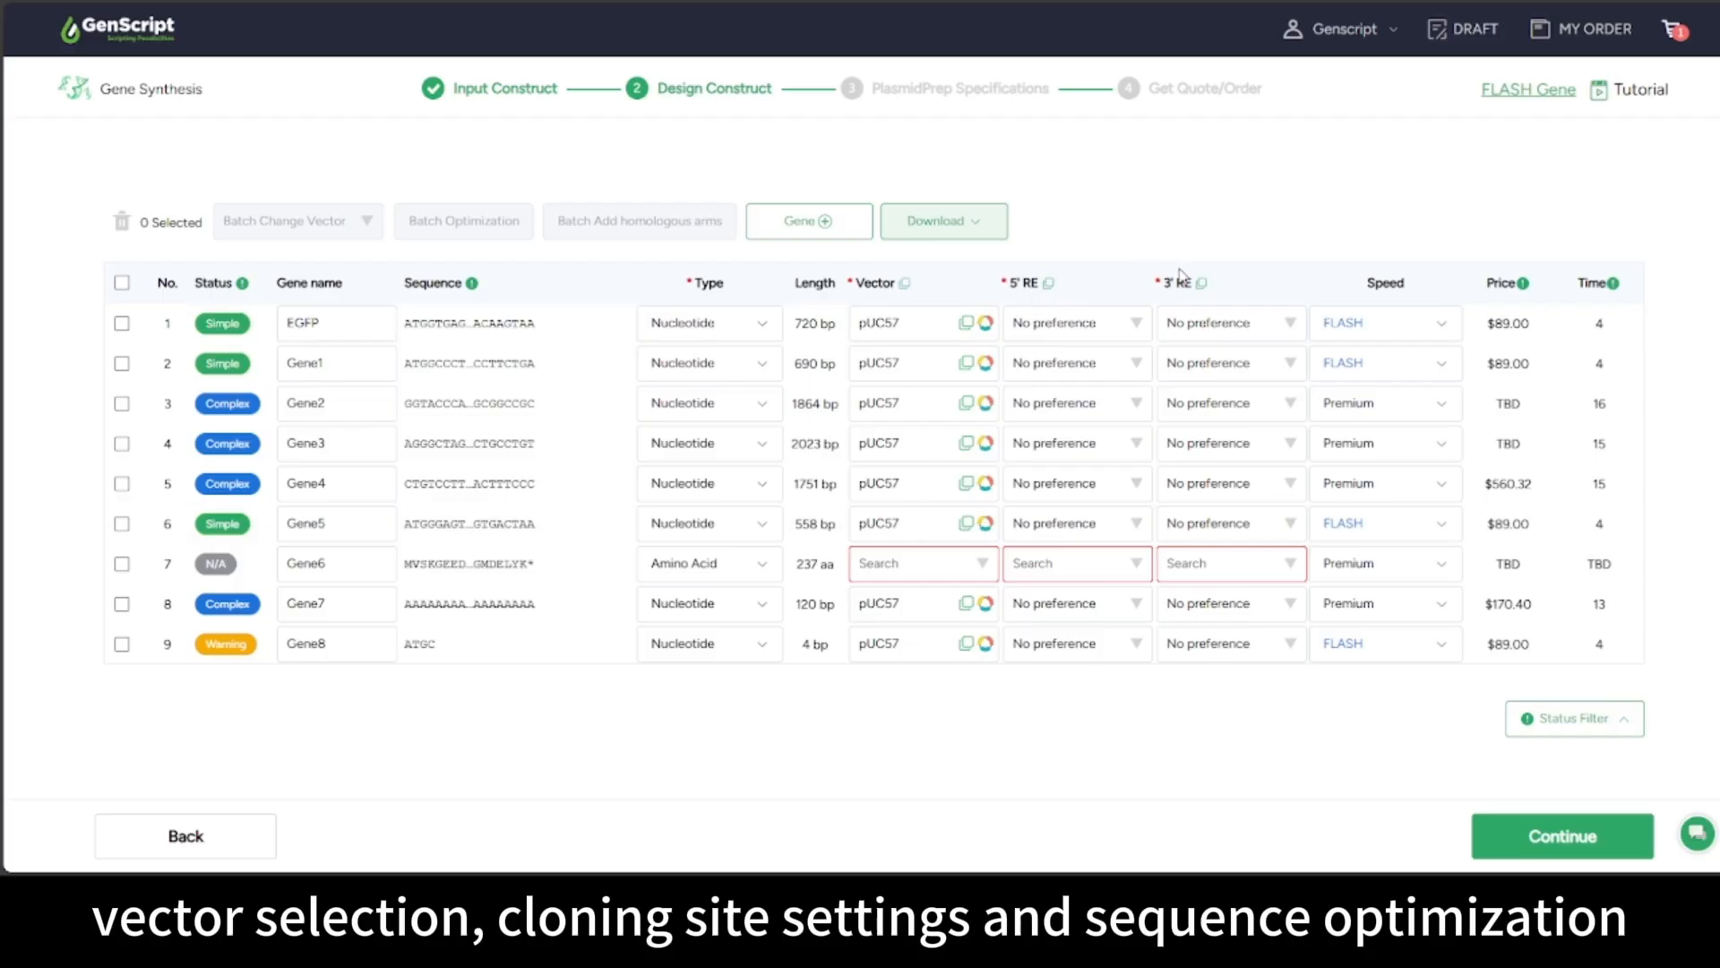
{"action": "mouse_move", "coordinate": [244, 285]}
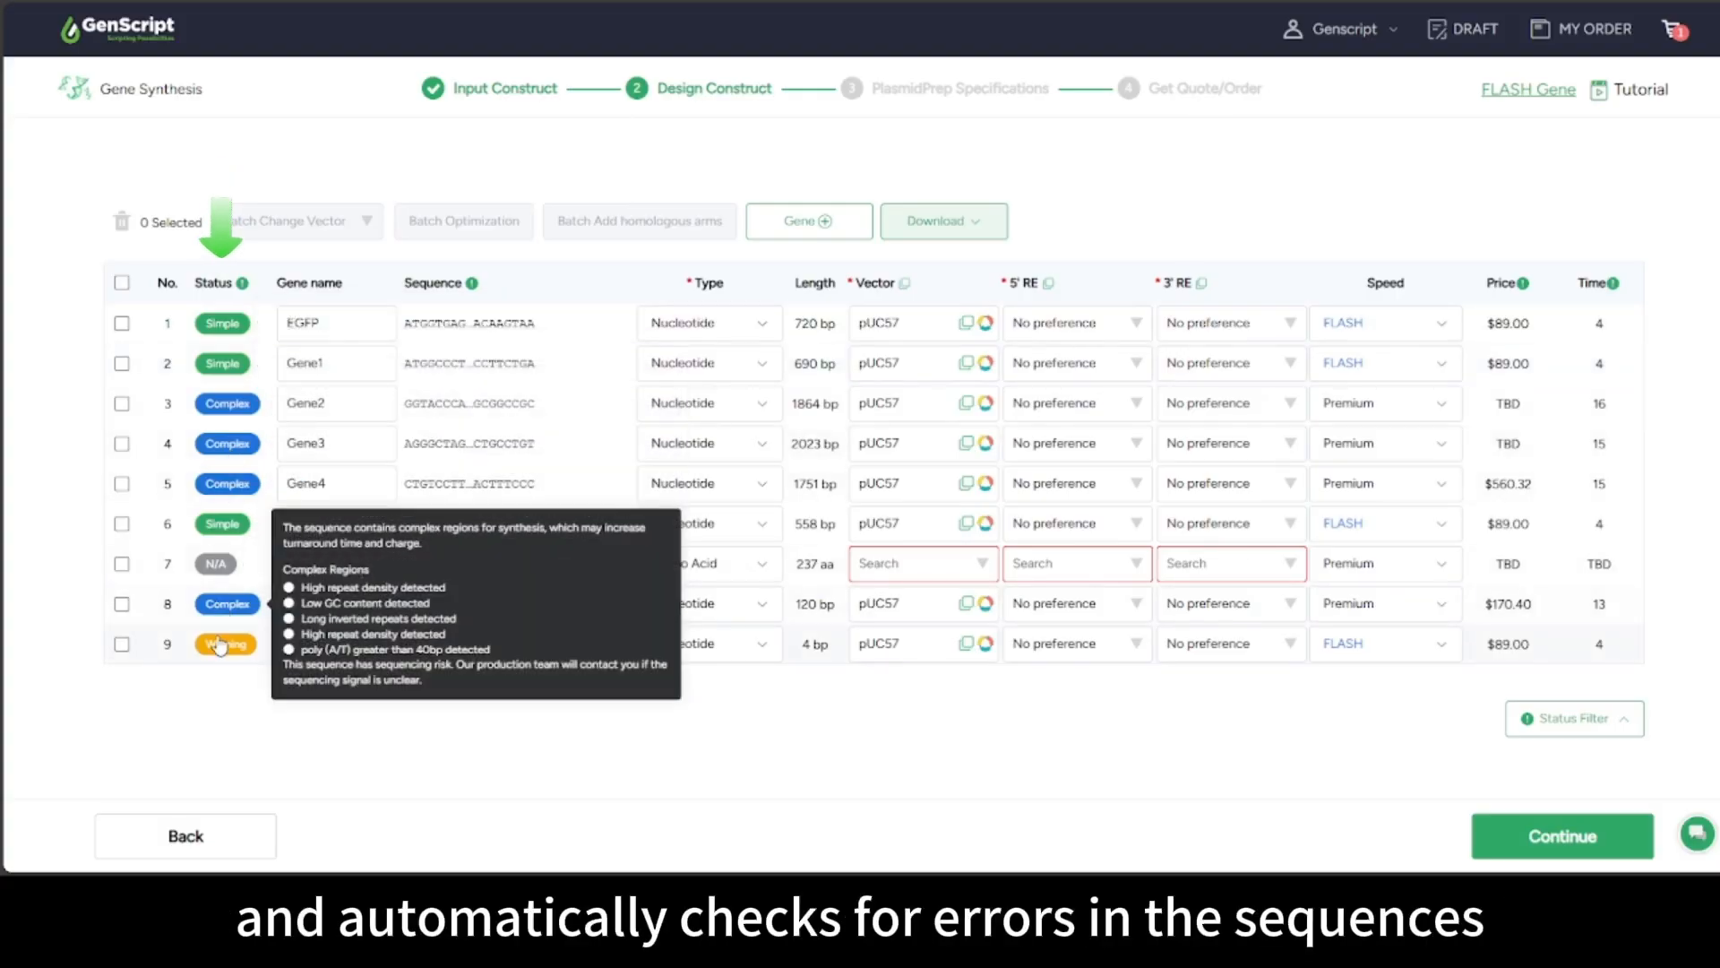
{"action": "mouse_move", "coordinate": [219, 660]}
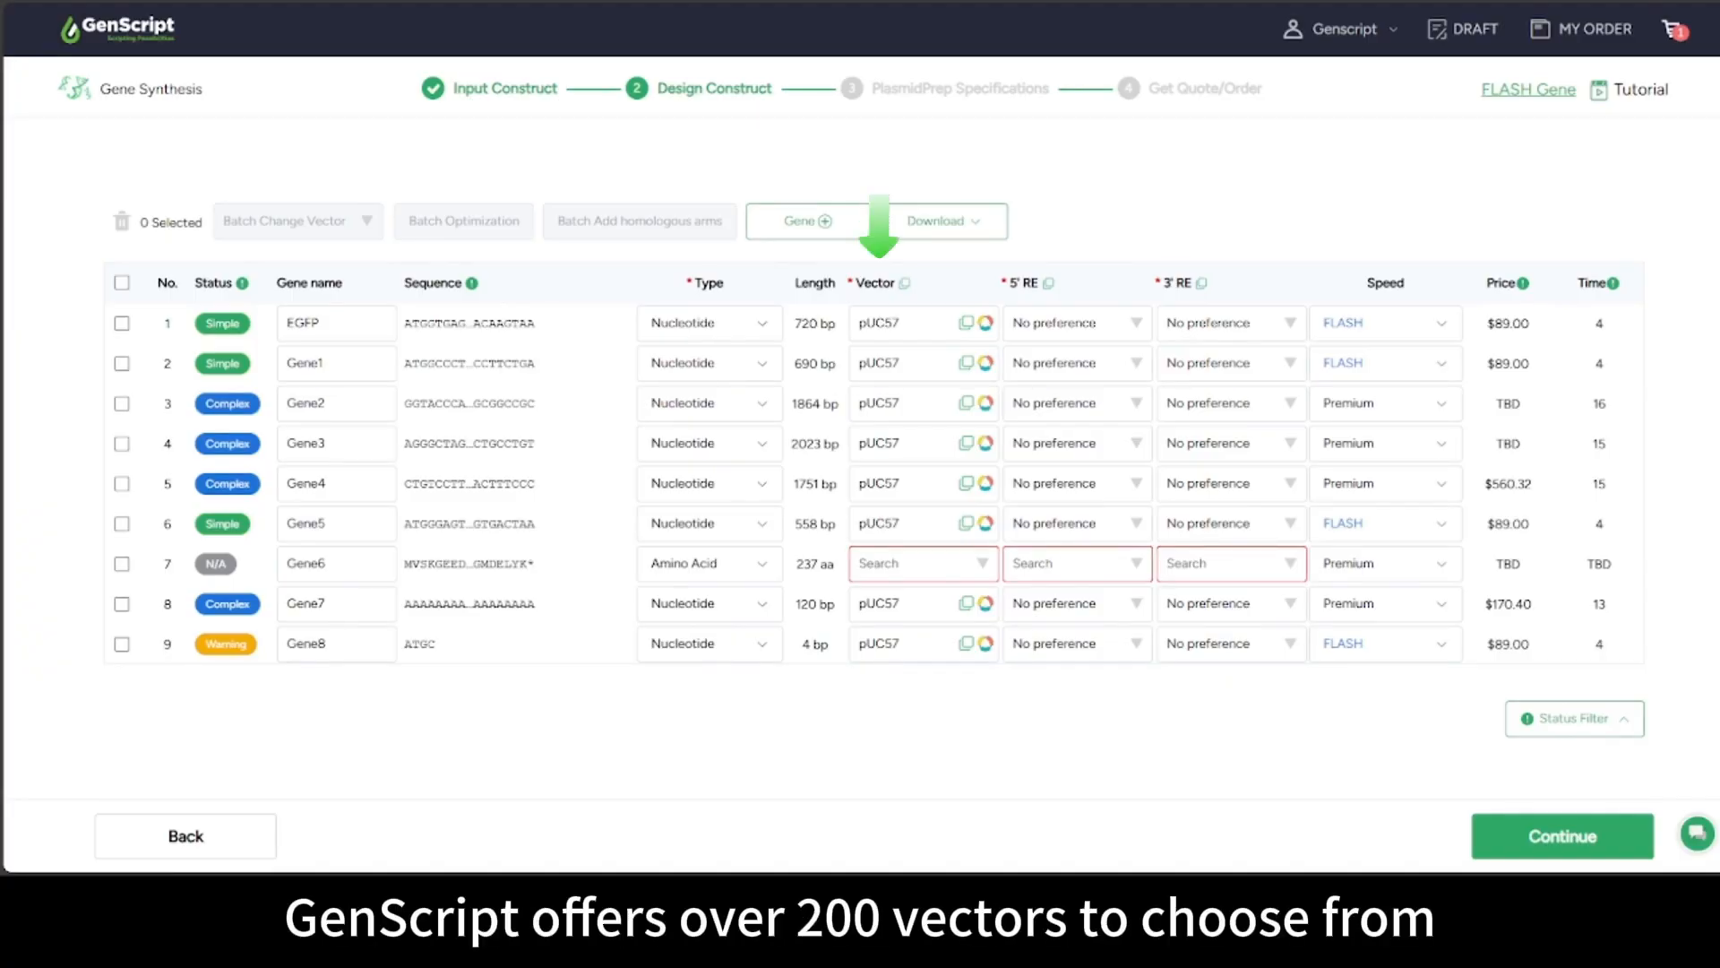
Browse EGFP's vector list (bacterial, previous orders, custom vector) without changing it
{"action": "left_click", "coordinate": [900, 324]}
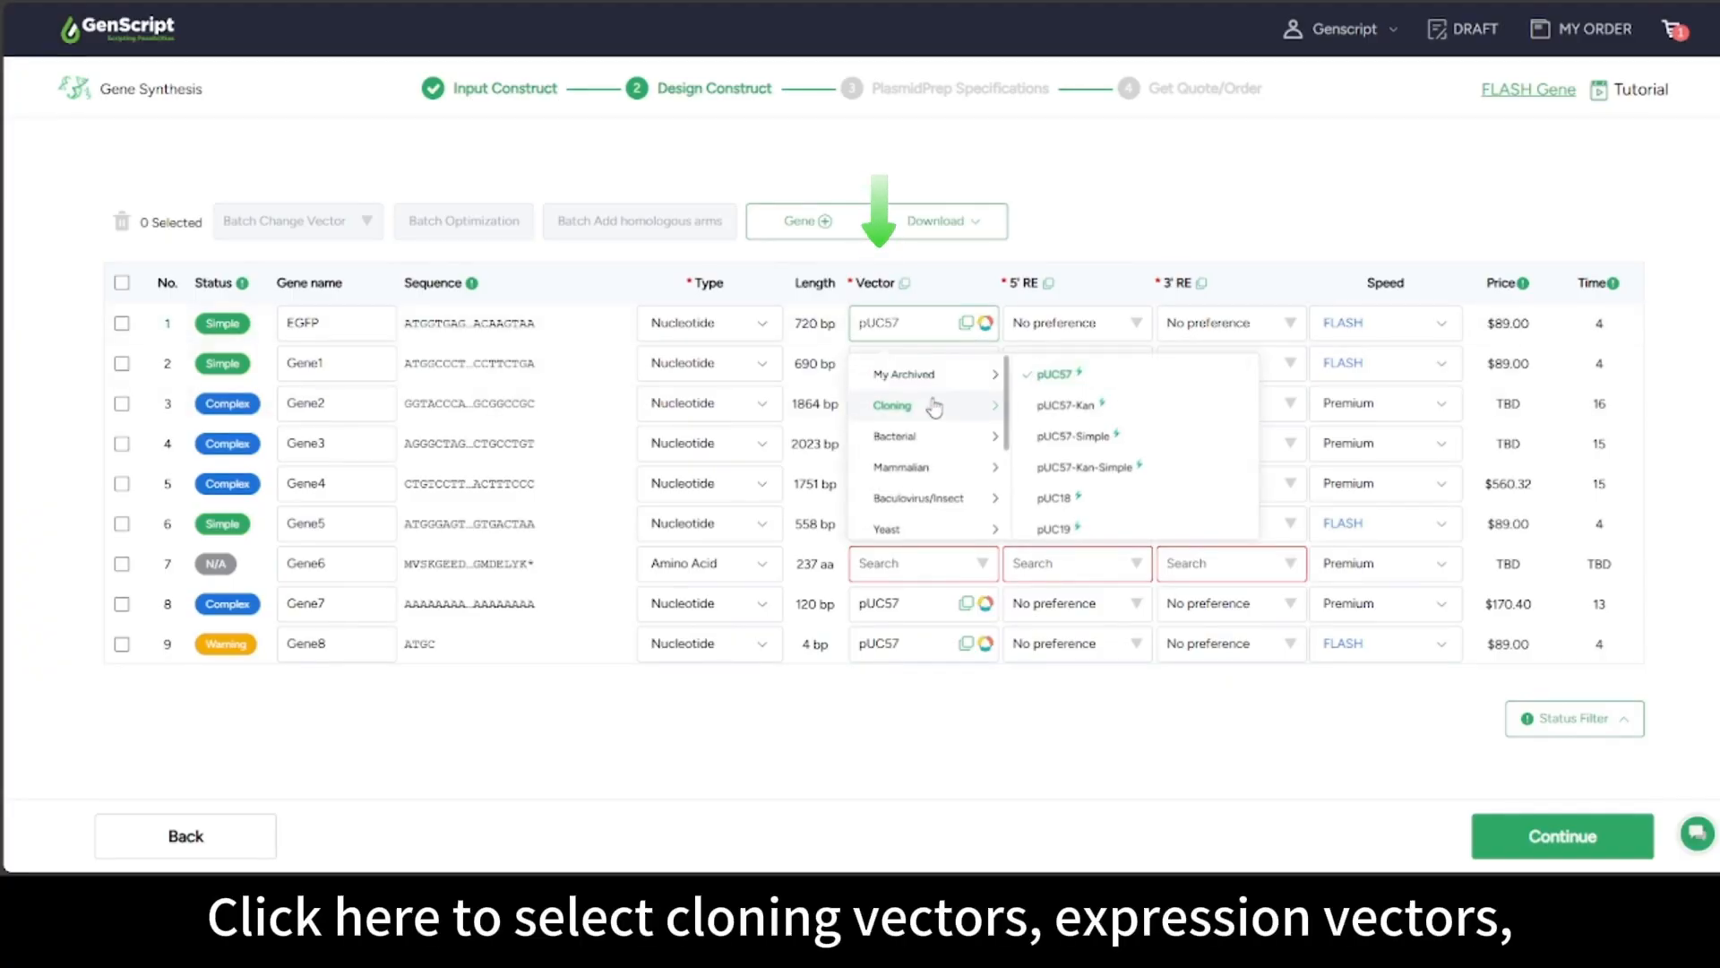
{"action": "left_click", "coordinate": [937, 436]}
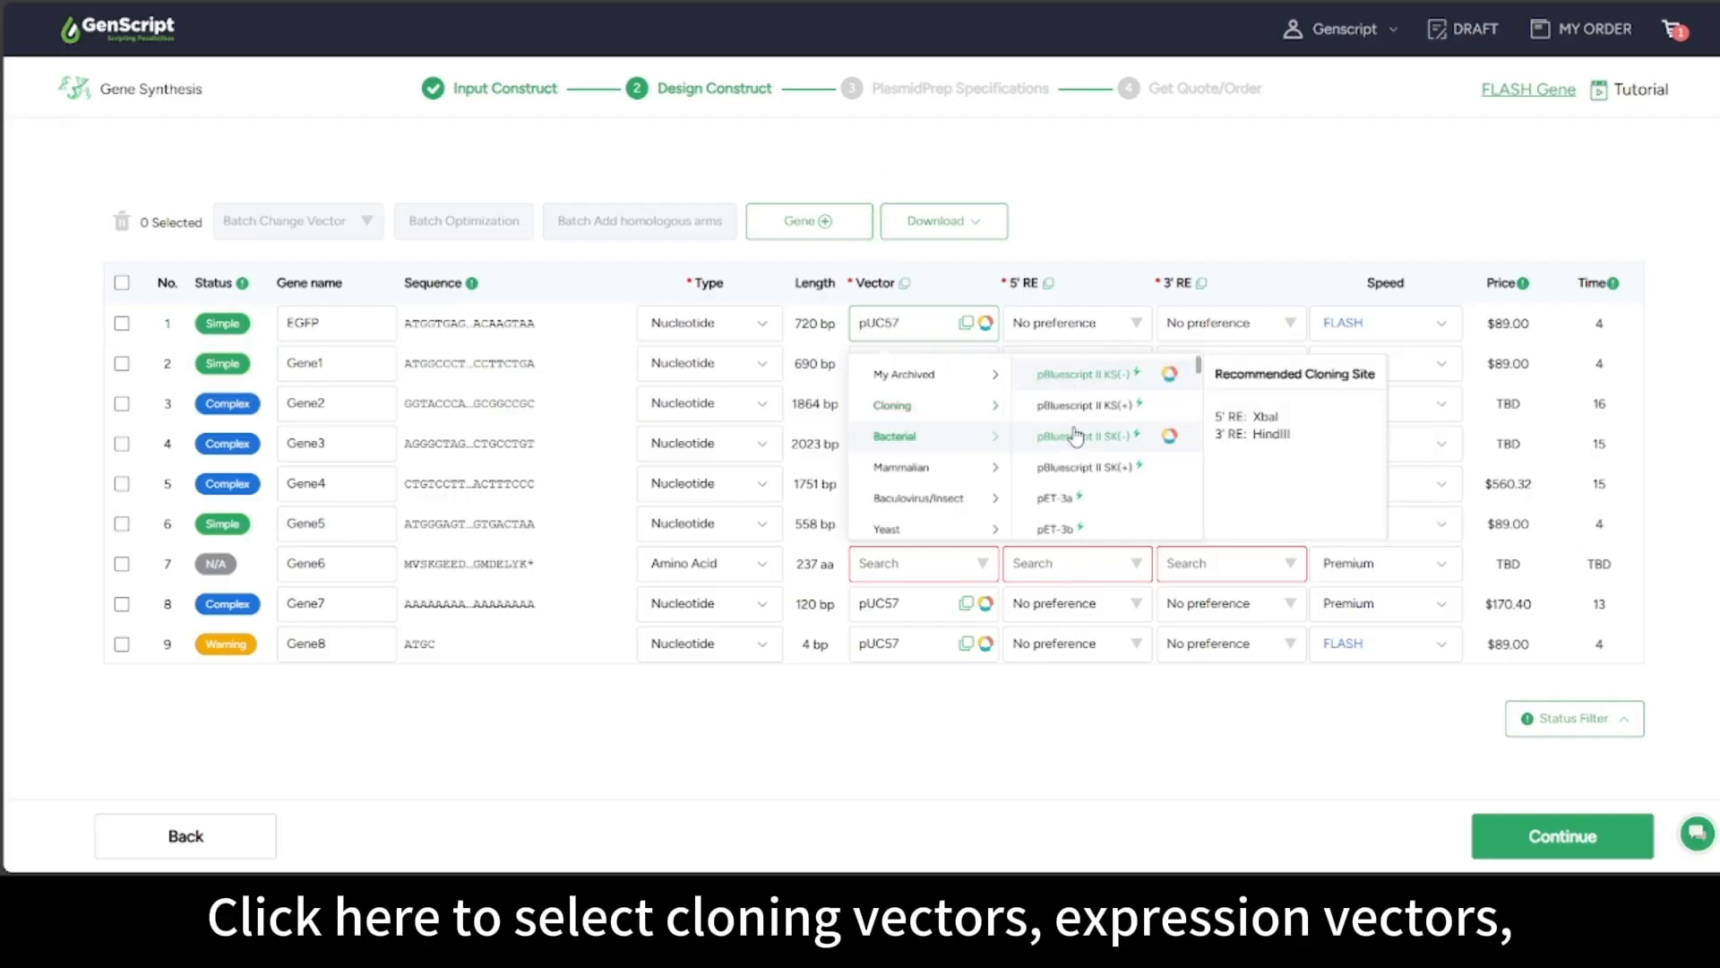
{"action": "left_click", "coordinate": [904, 374]}
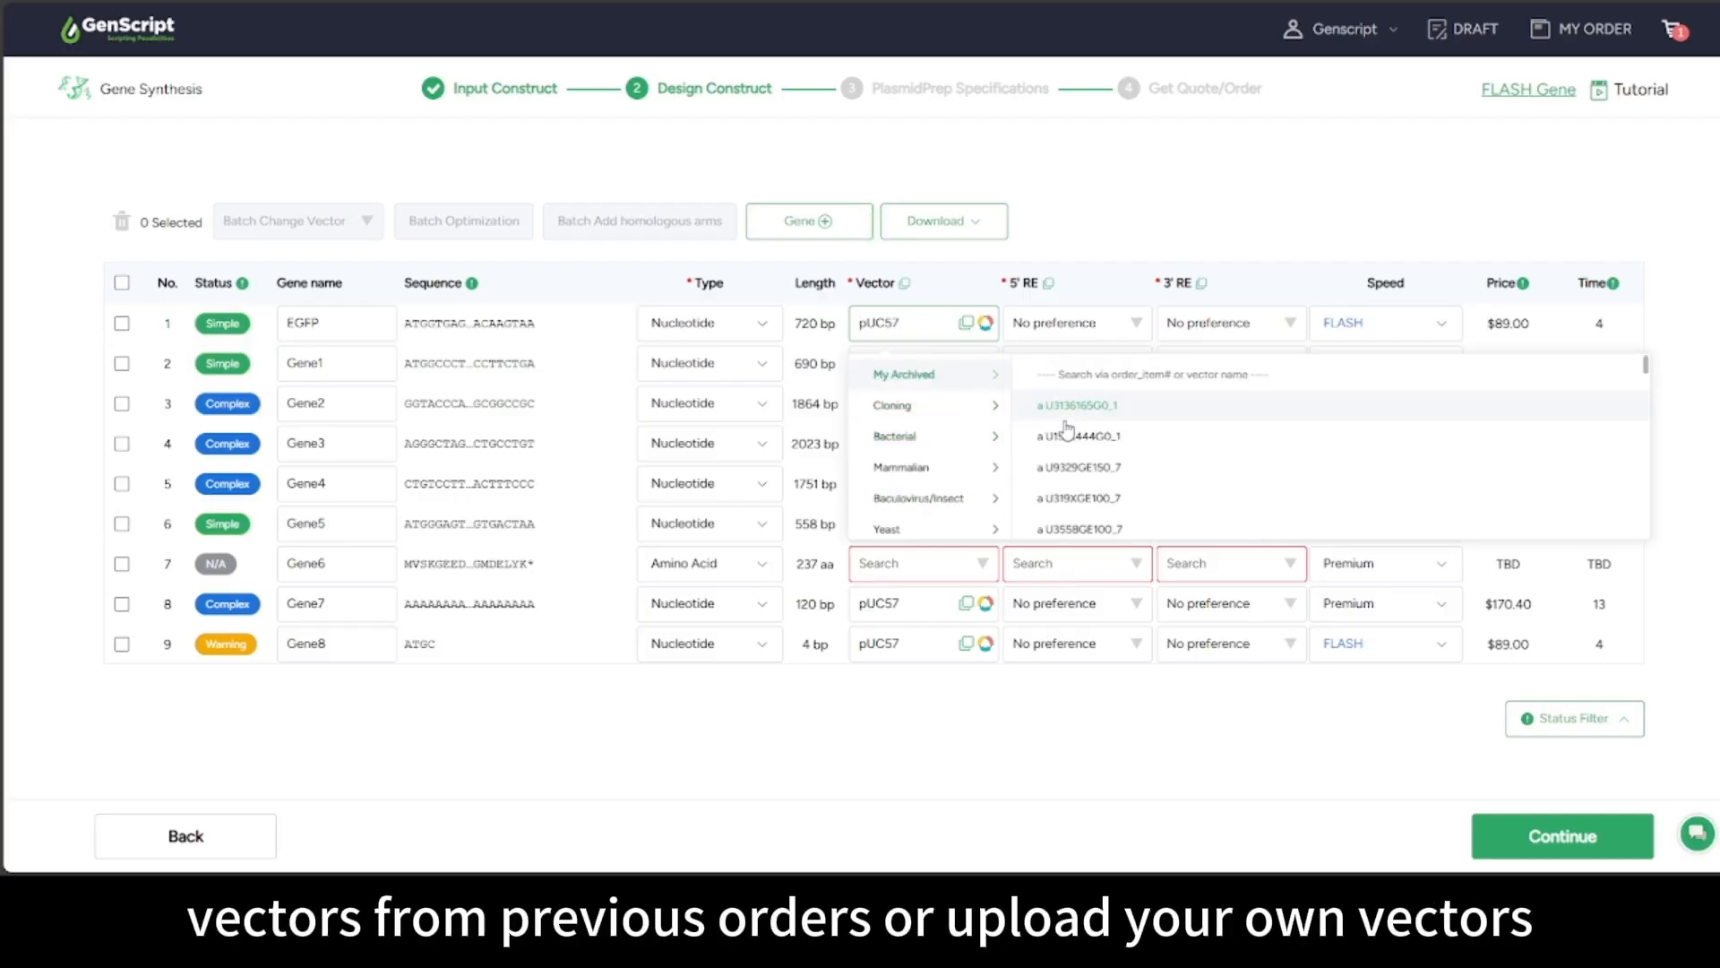
{"action": "scroll", "coordinate": [937, 487], "scroll_direction": "down", "scroll_amount": 4}
{"action": "left_click", "coordinate": [902, 518]}
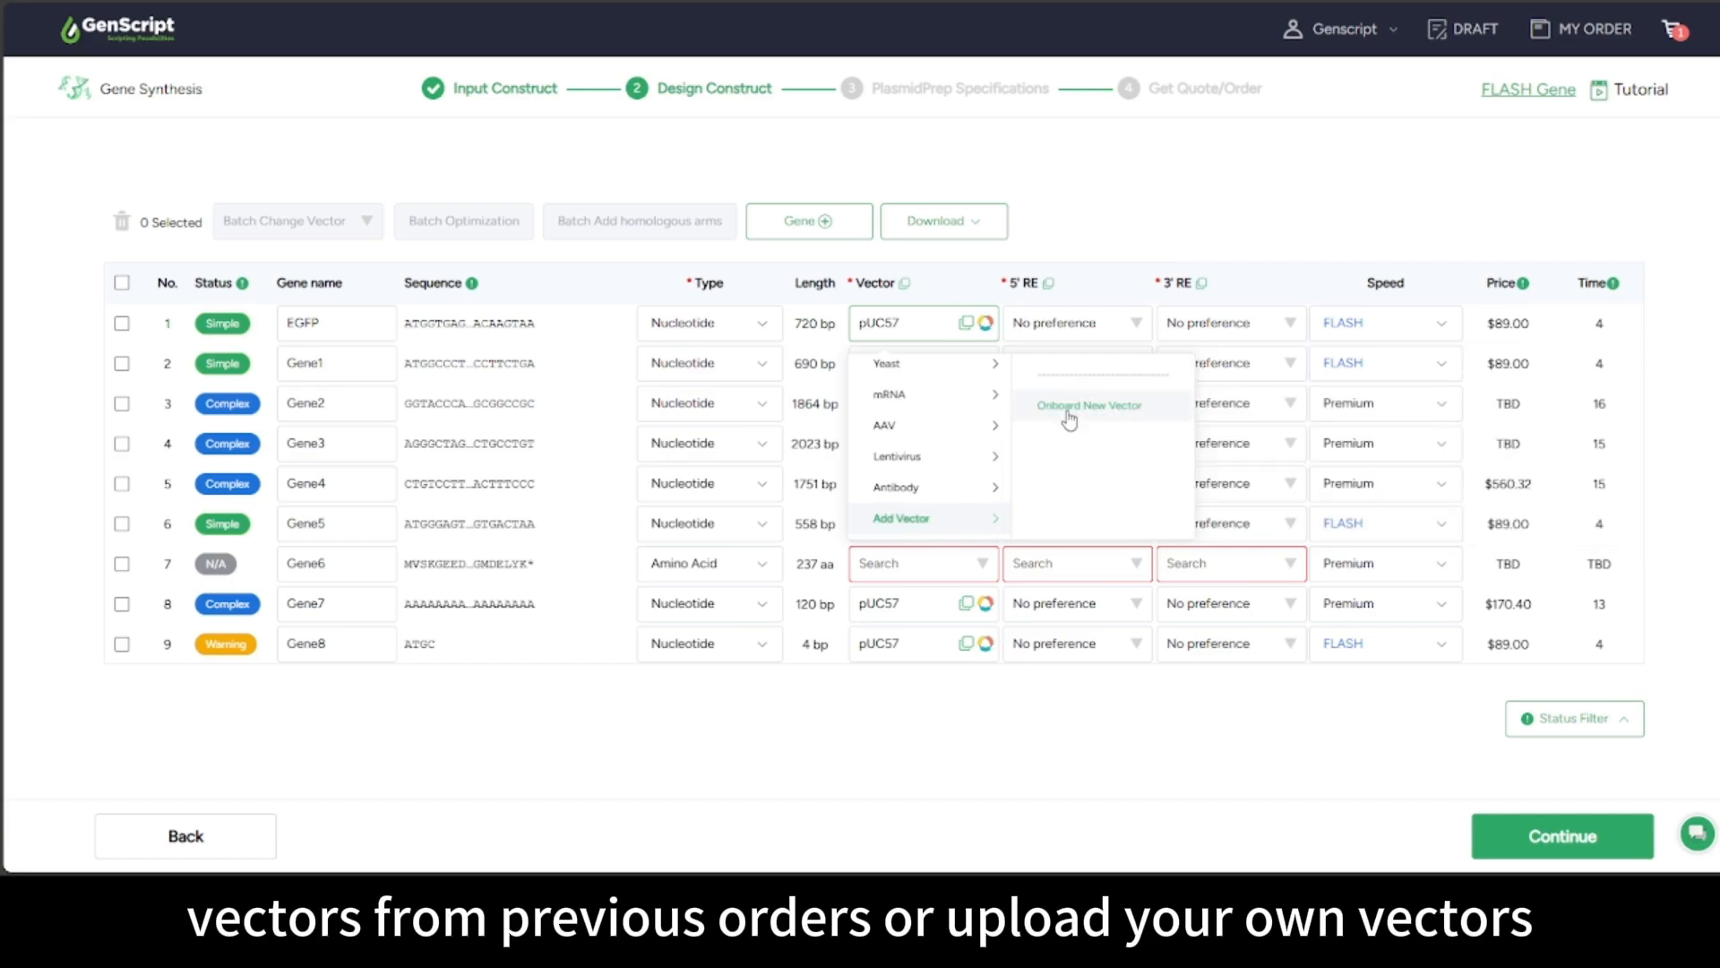
{"action": "left_click", "coordinate": [715, 681]}
Batch-assign the mammalian pcDNA3.1(+) vector to both EGFP and Gene1
{"action": "left_click", "coordinate": [121, 322]}
{"action": "left_click", "coordinate": [122, 363]}
{"action": "left_click", "coordinate": [286, 220]}
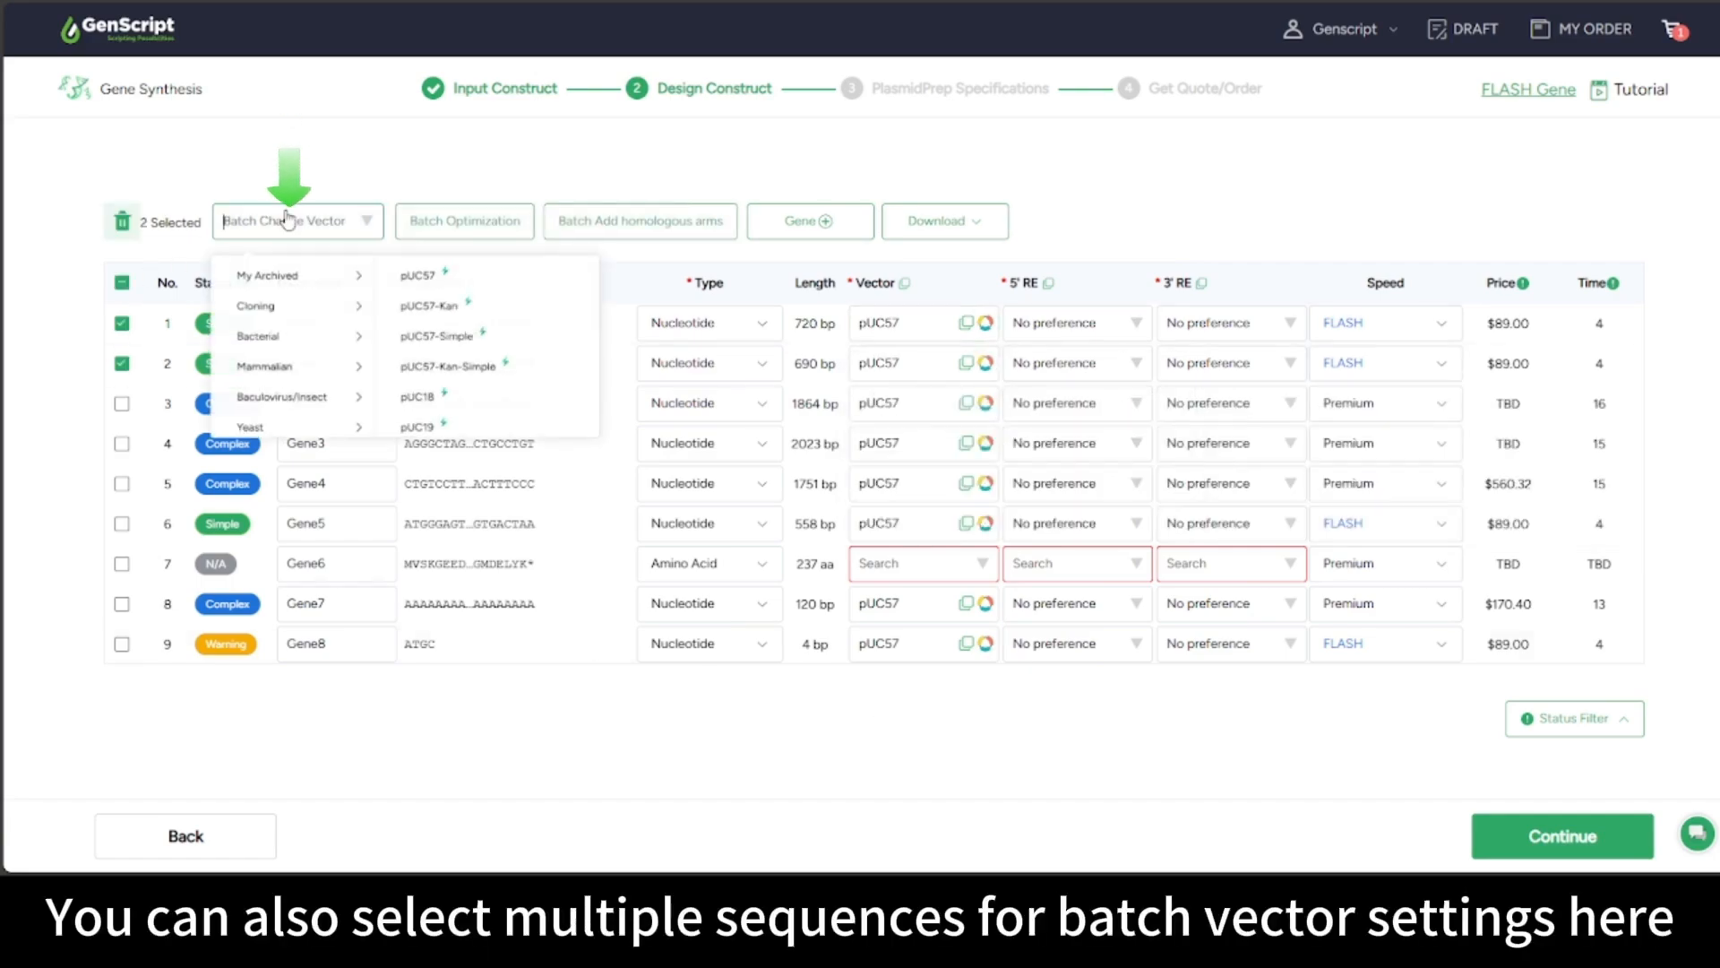
{"action": "left_click", "coordinate": [264, 368]}
{"action": "left_click", "coordinate": [431, 275]}
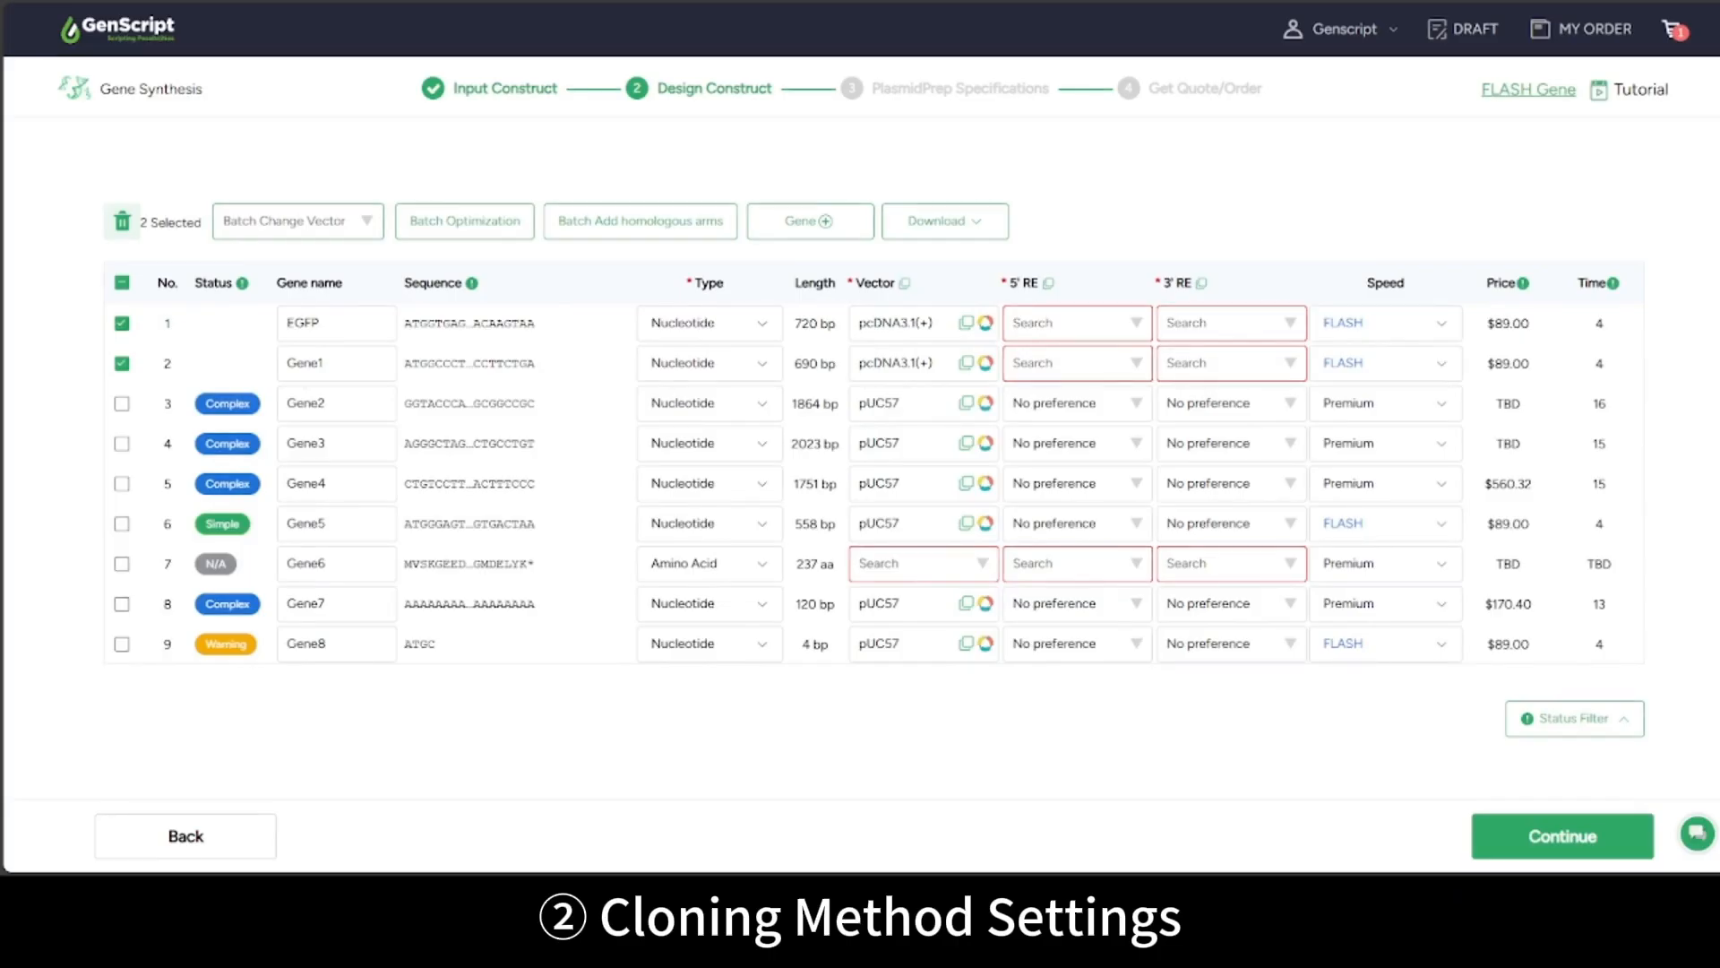
Give EGFP HindIII (5') and BamHI (3') restriction sites, and switch Gene1 to Seamless Cloning
{"action": "left_click", "coordinate": [1081, 326]}
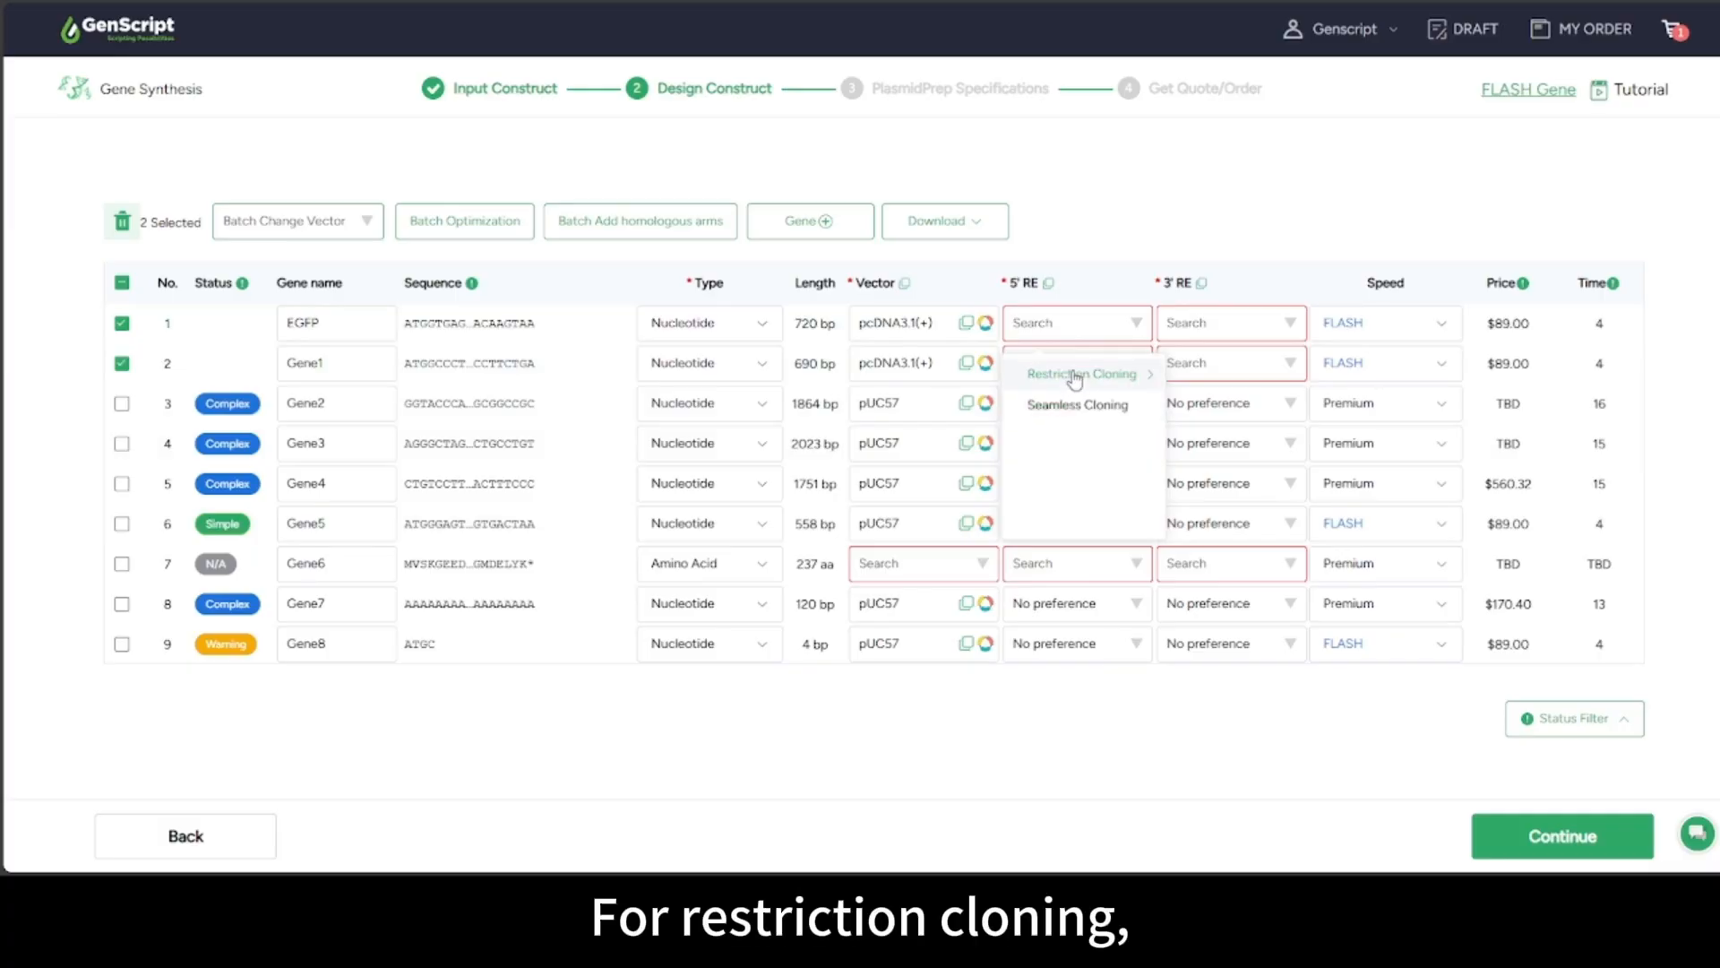
{"action": "left_click", "coordinate": [1075, 378]}
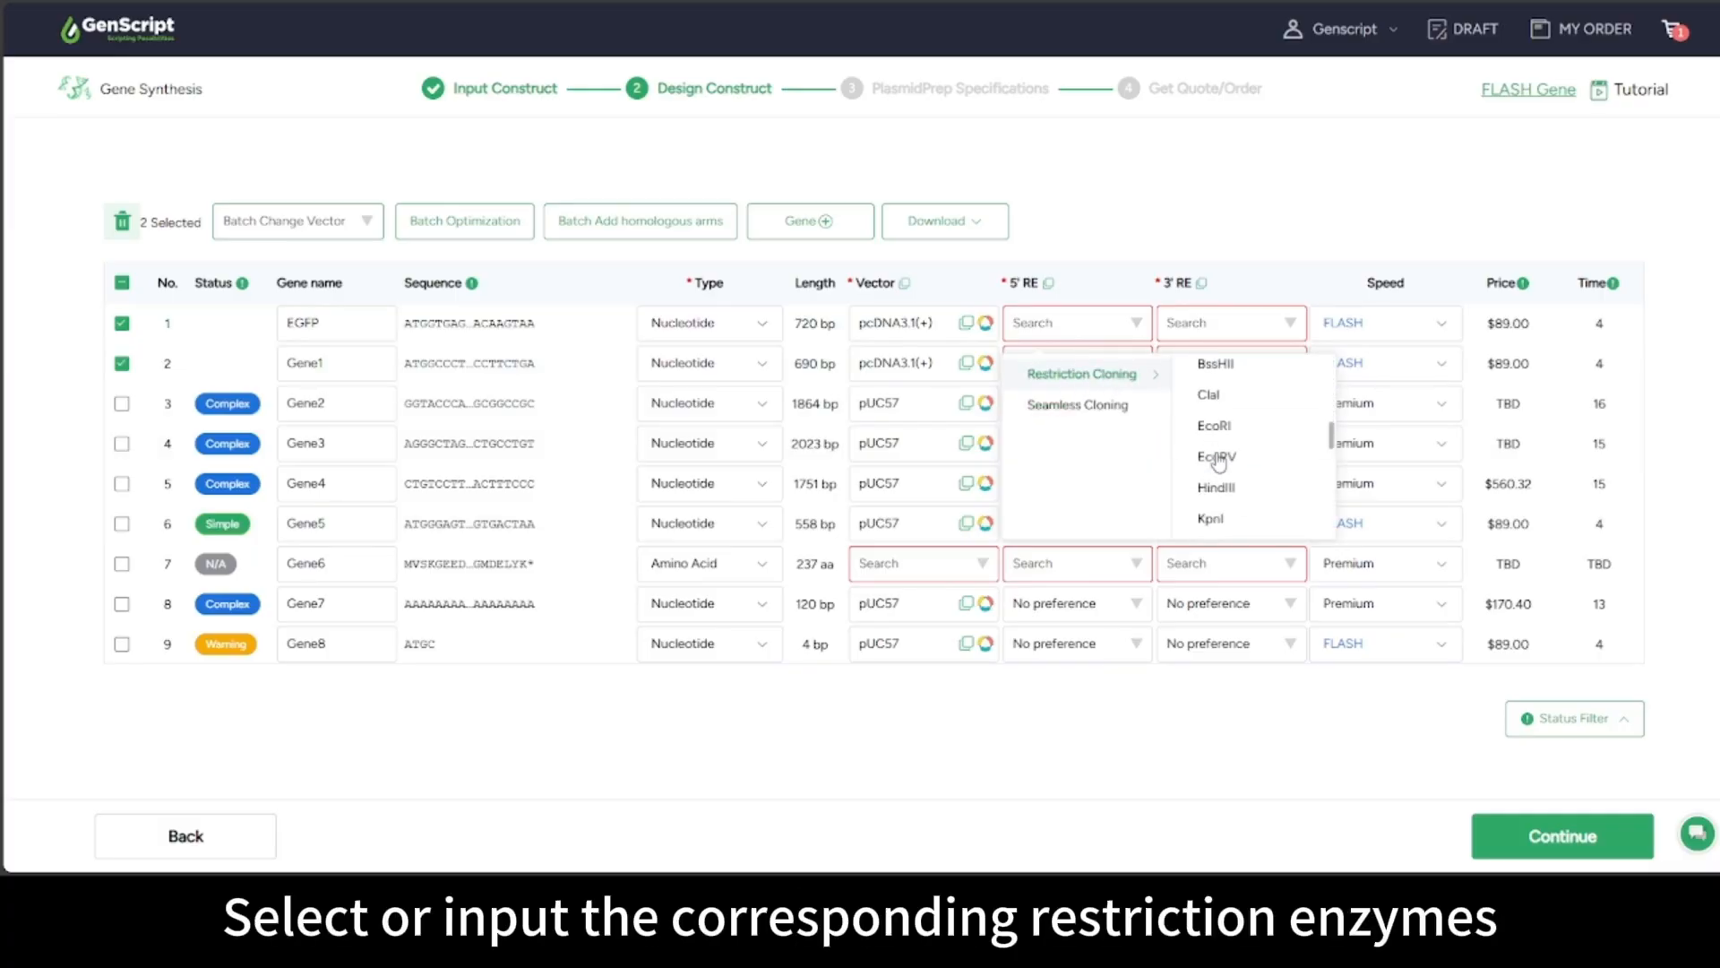
{"action": "left_click", "coordinate": [1217, 487]}
{"action": "left_click", "coordinate": [1202, 327]}
{"action": "type", "text": "B"}
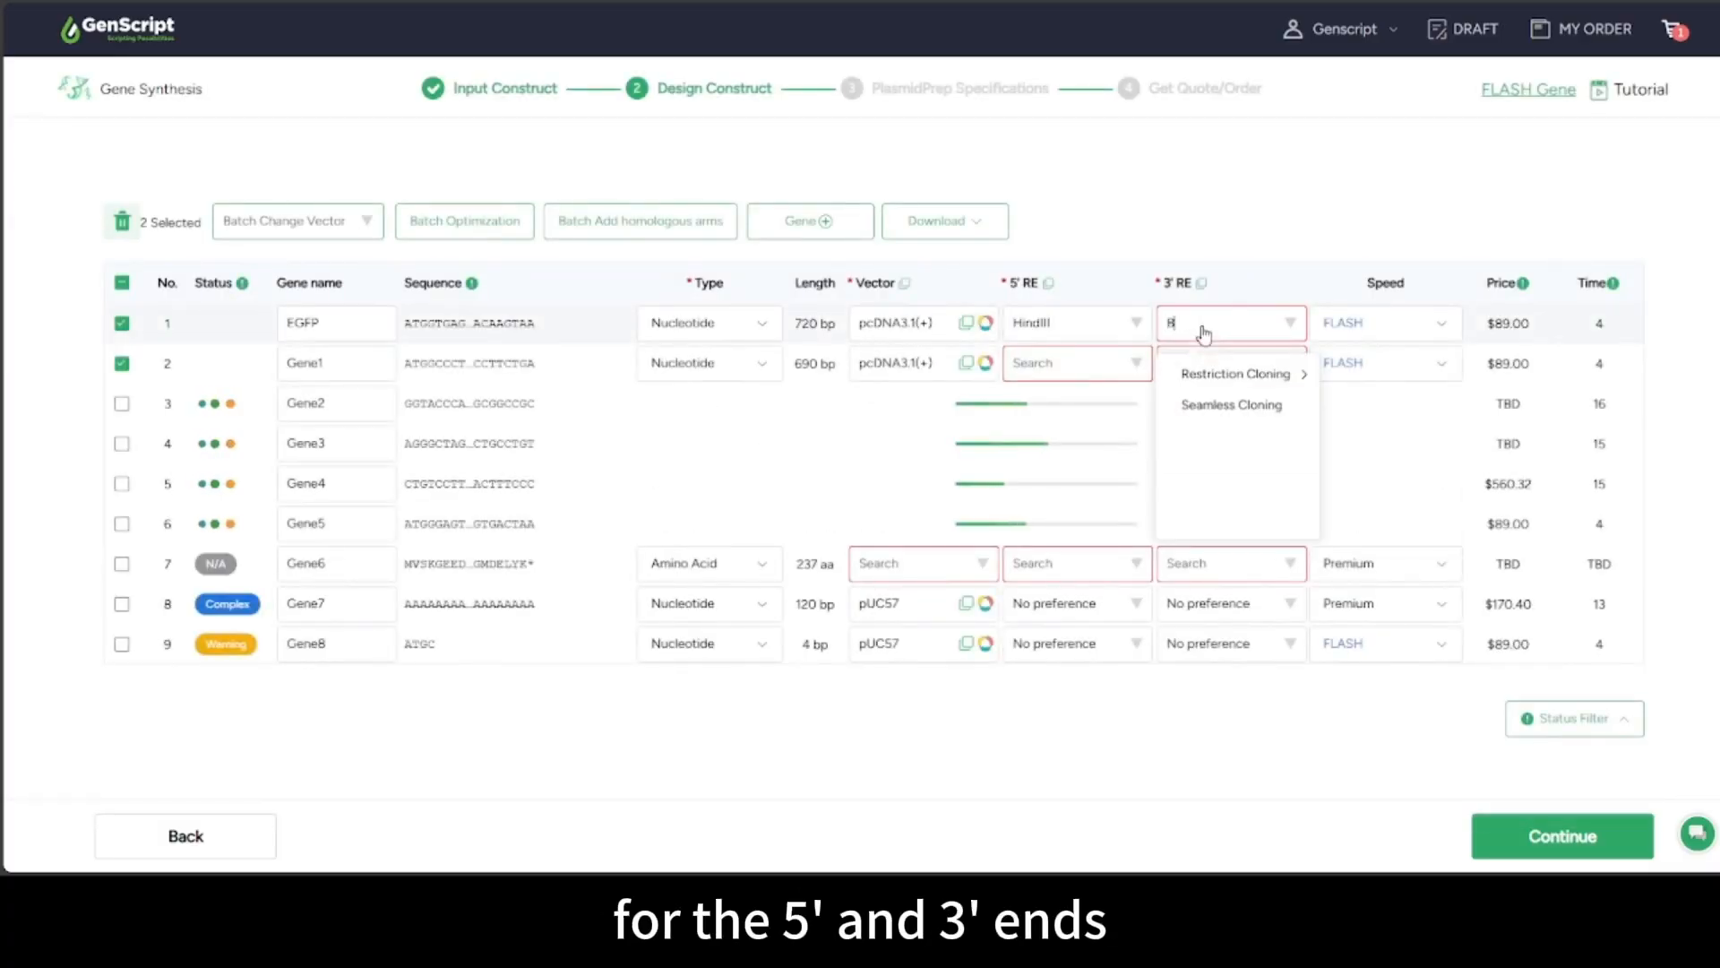
{"action": "type", "text": "amHI"}
{"action": "left_click", "coordinate": [1221, 376]}
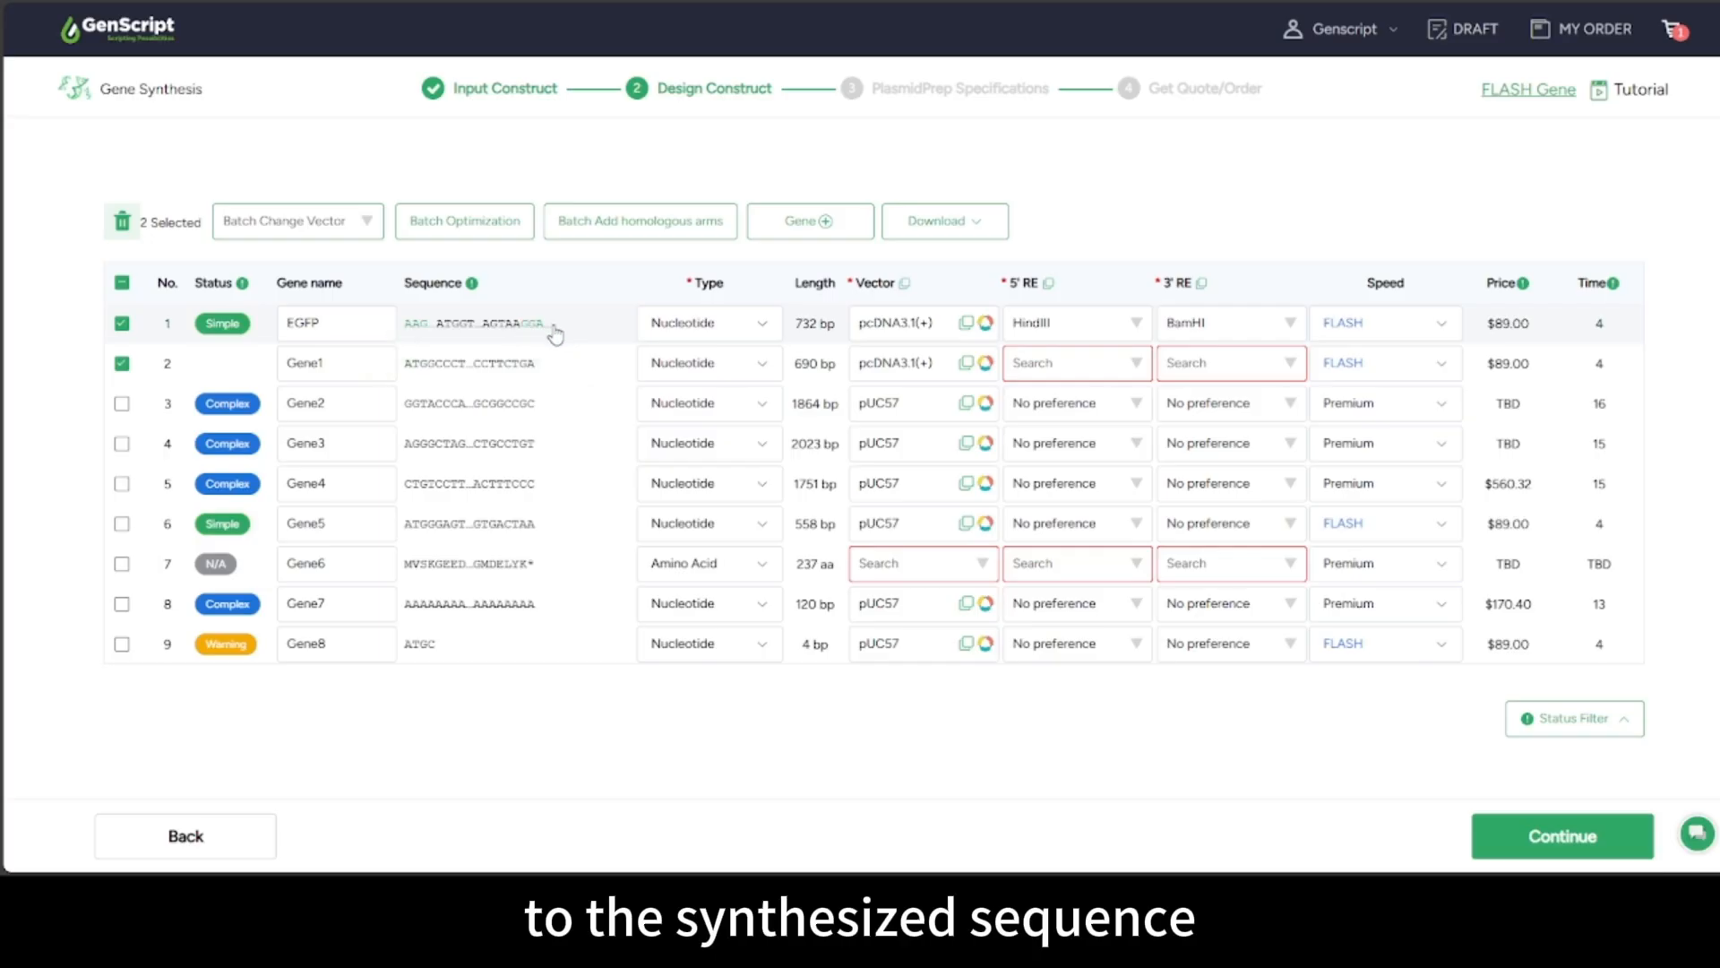
{"action": "left_click", "coordinate": [1075, 362]}
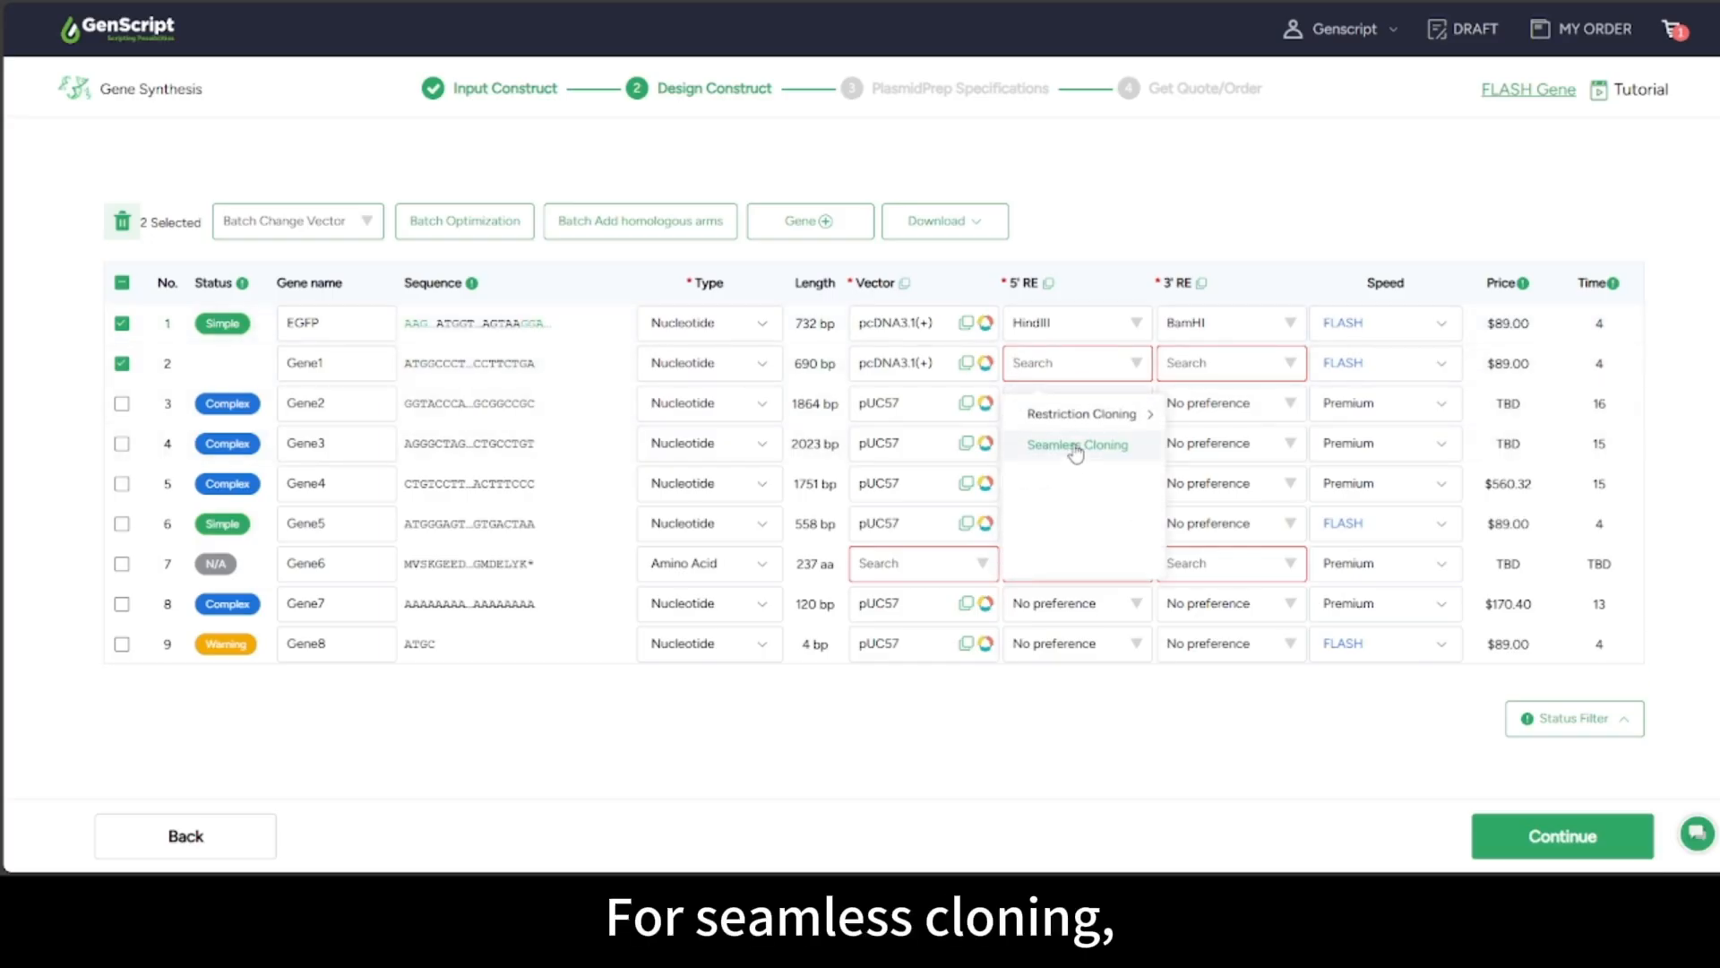
{"action": "left_click", "coordinate": [1075, 446]}
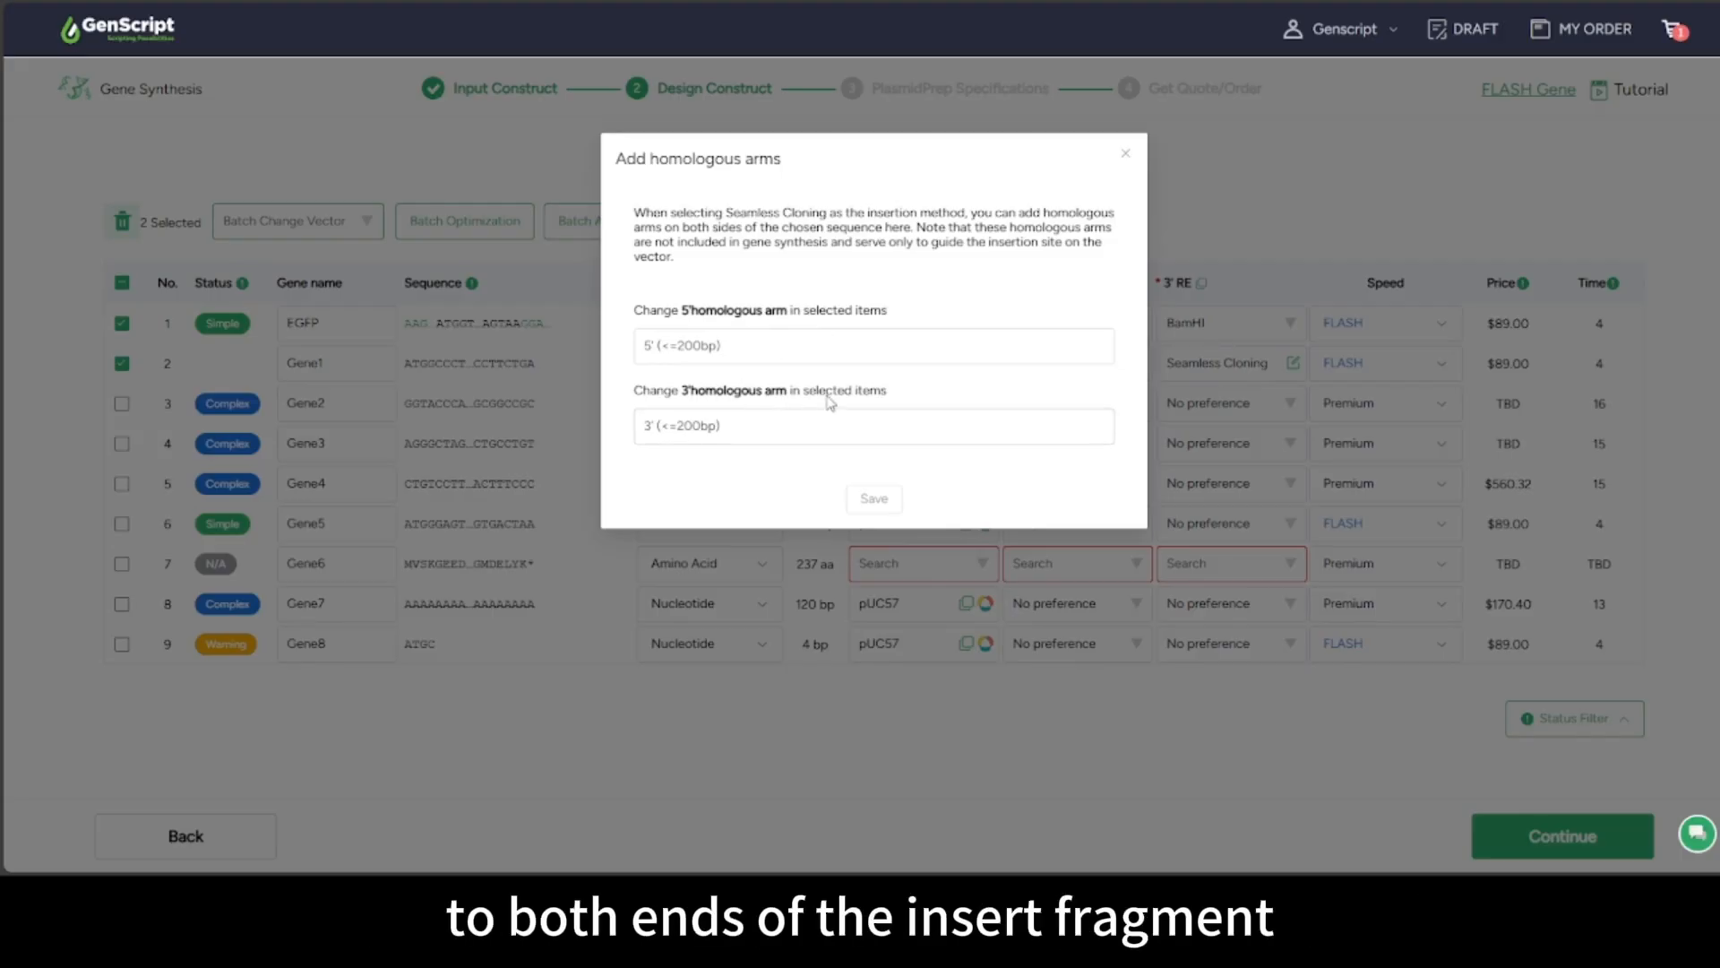
Close Gene1's homologous-arms dialog and the batch version for Gene1 and Gene2 without saving
{"action": "left_click", "coordinate": [690, 424]}
{"action": "left_click", "coordinate": [1125, 153]}
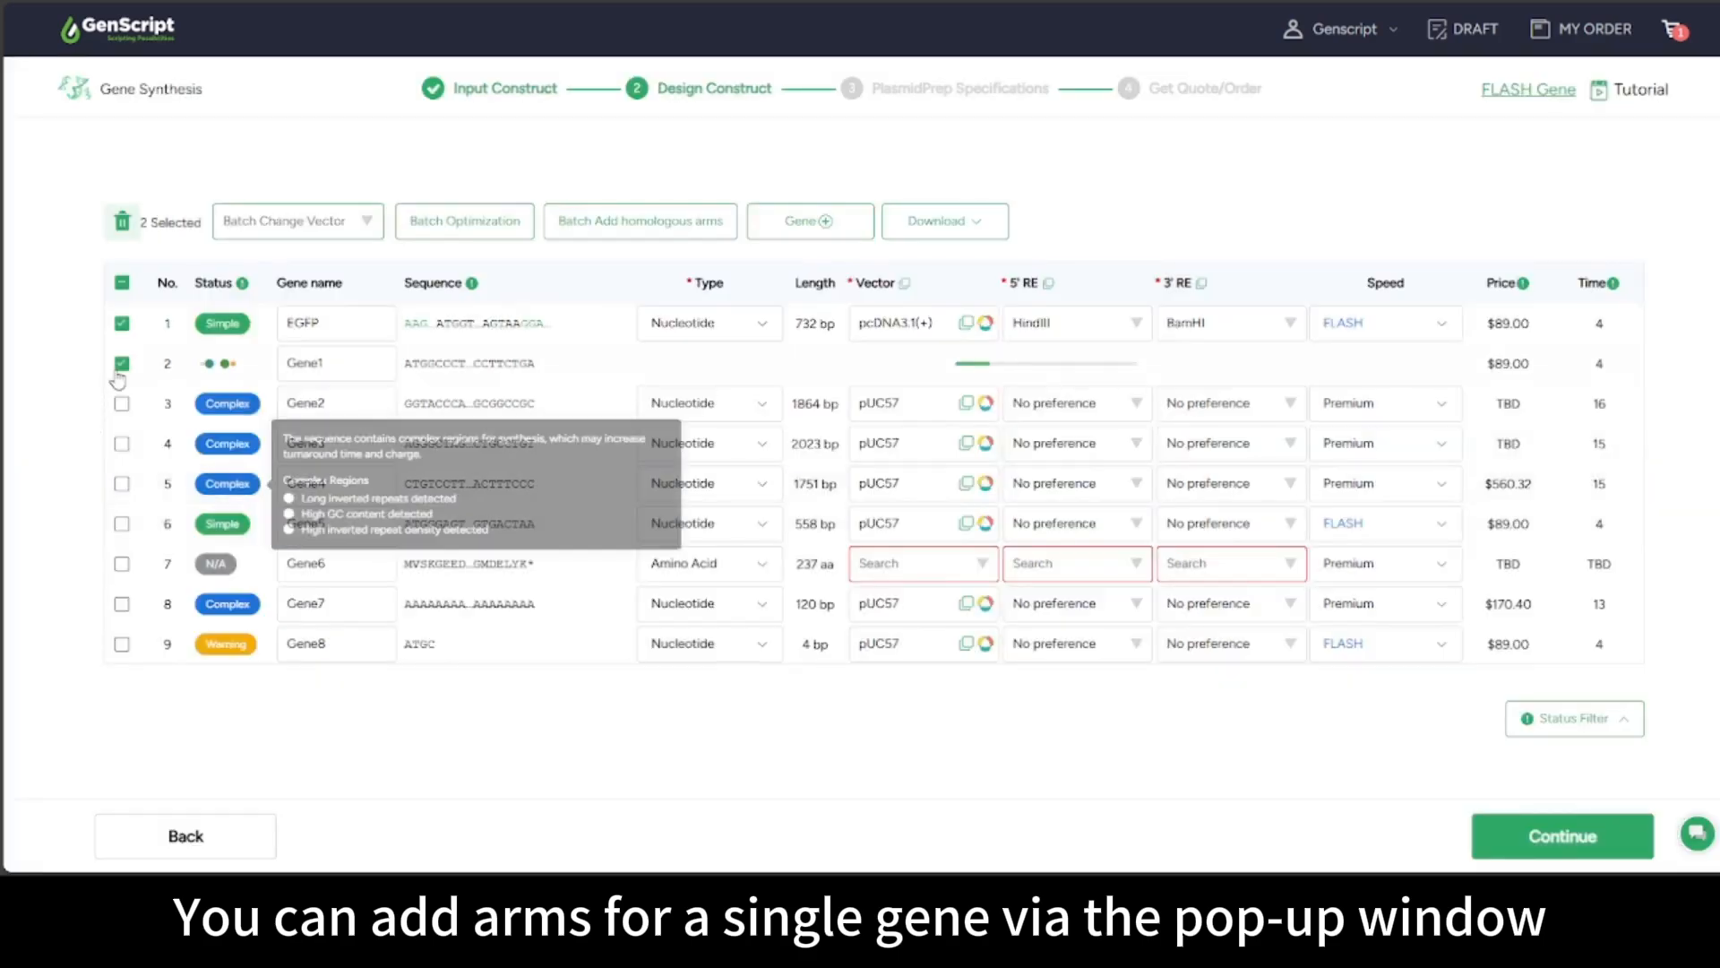
{"action": "left_click", "coordinate": [122, 403]}
{"action": "left_click", "coordinate": [639, 220]}
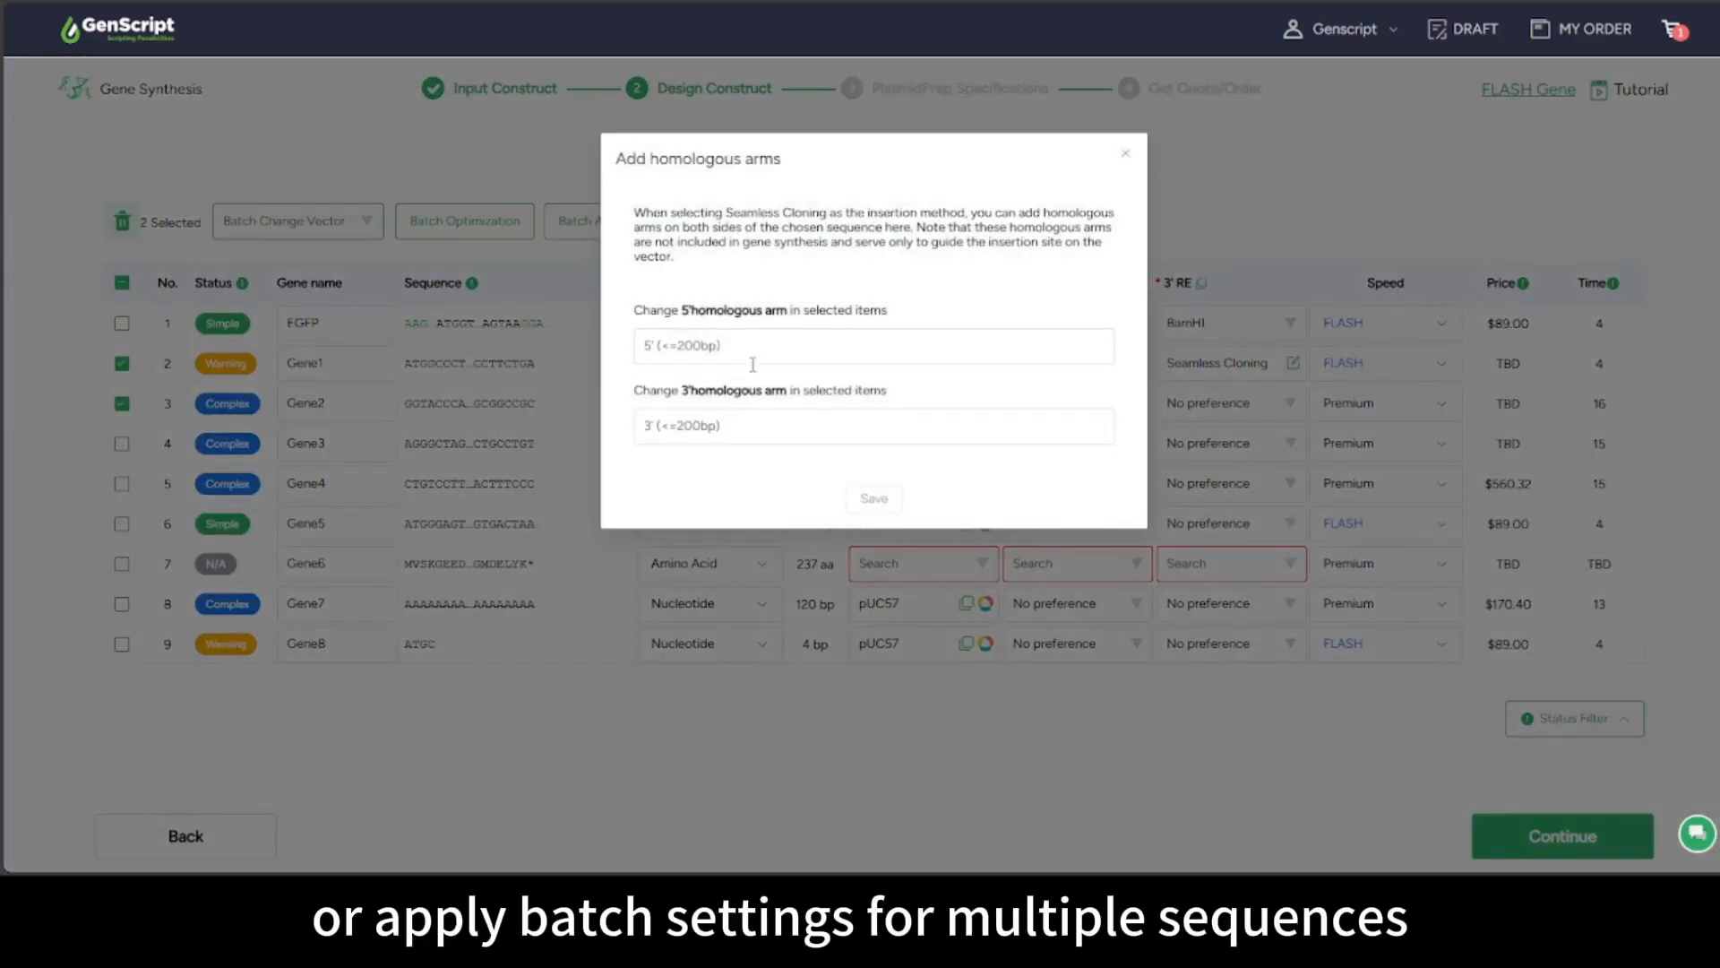
{"action": "left_click", "coordinate": [717, 435]}
{"action": "left_click", "coordinate": [1126, 156]}
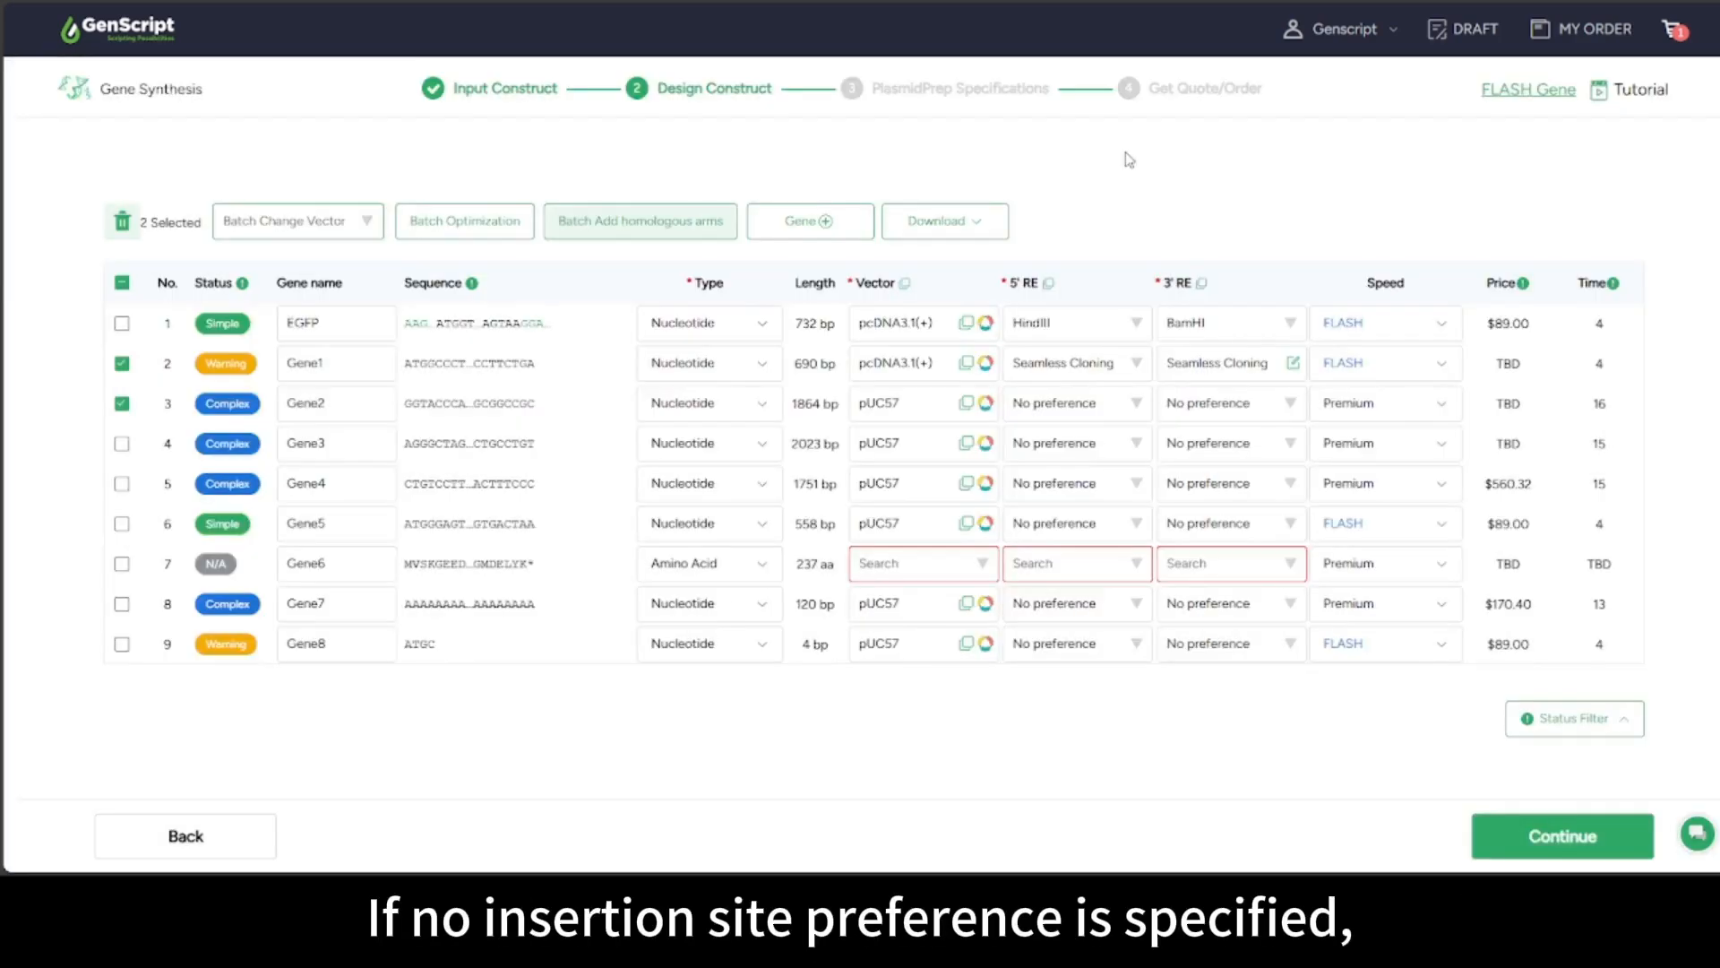
Apply pcDNA3.1(+)'s recommended HindIII/EcoRI cloning sites to Gene1
{"action": "left_click", "coordinate": [900, 363]}
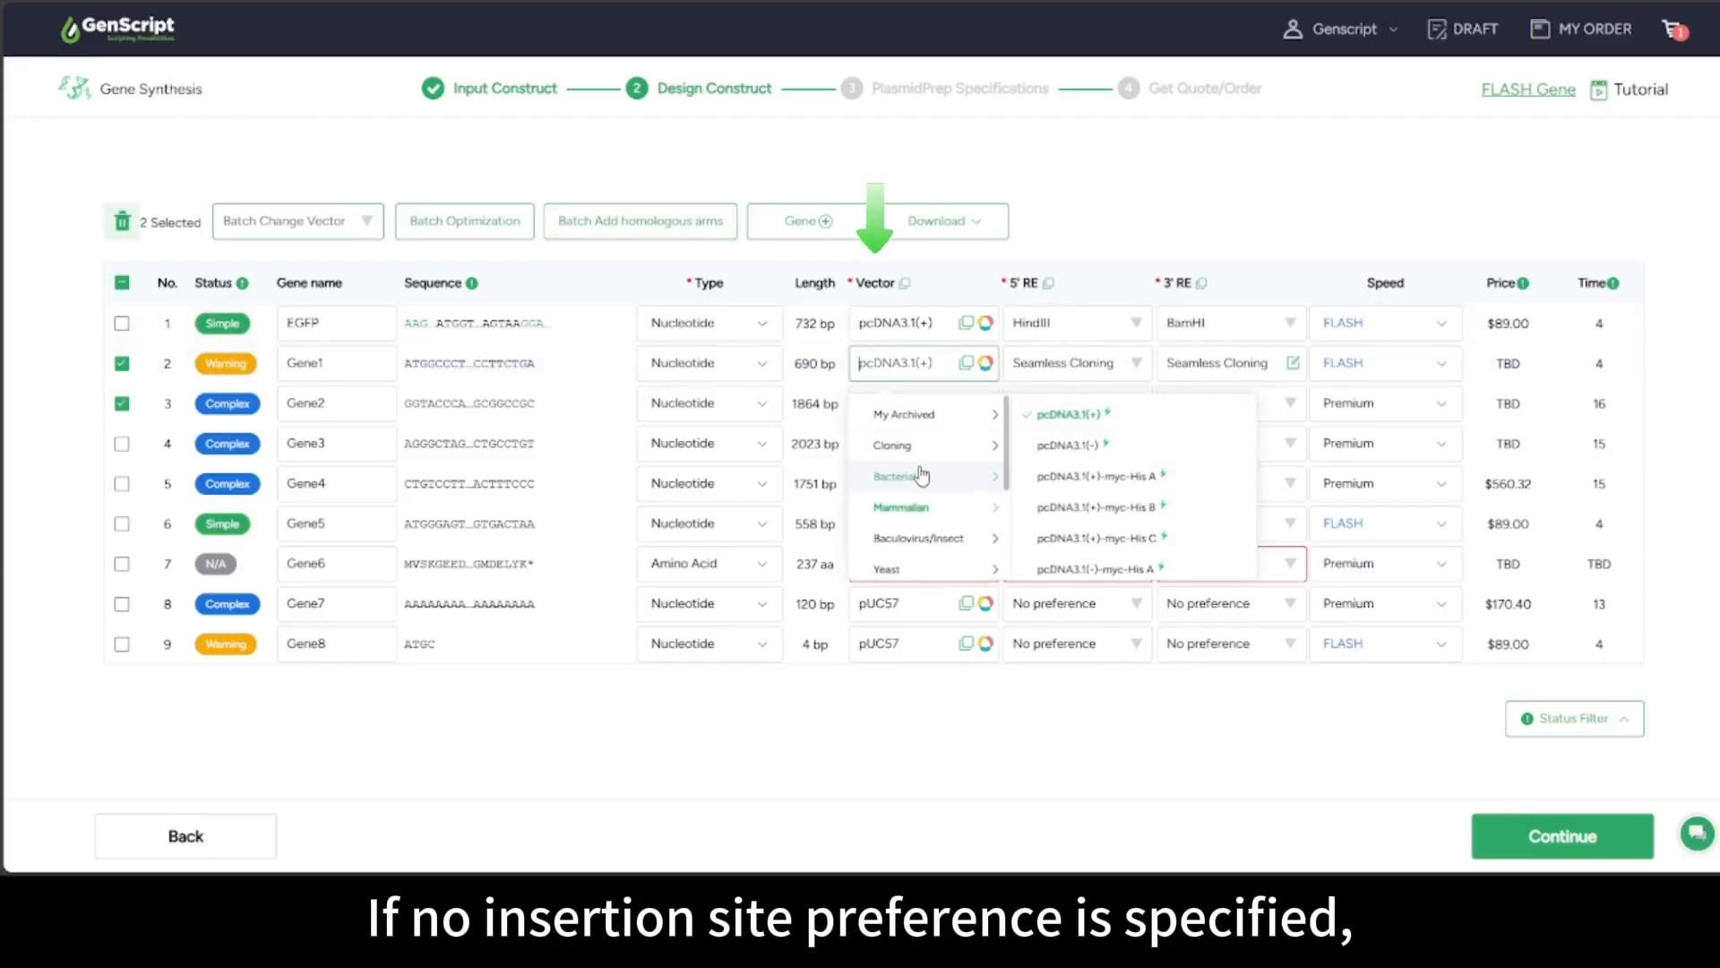
{"action": "mouse_move", "coordinate": [1071, 428]}
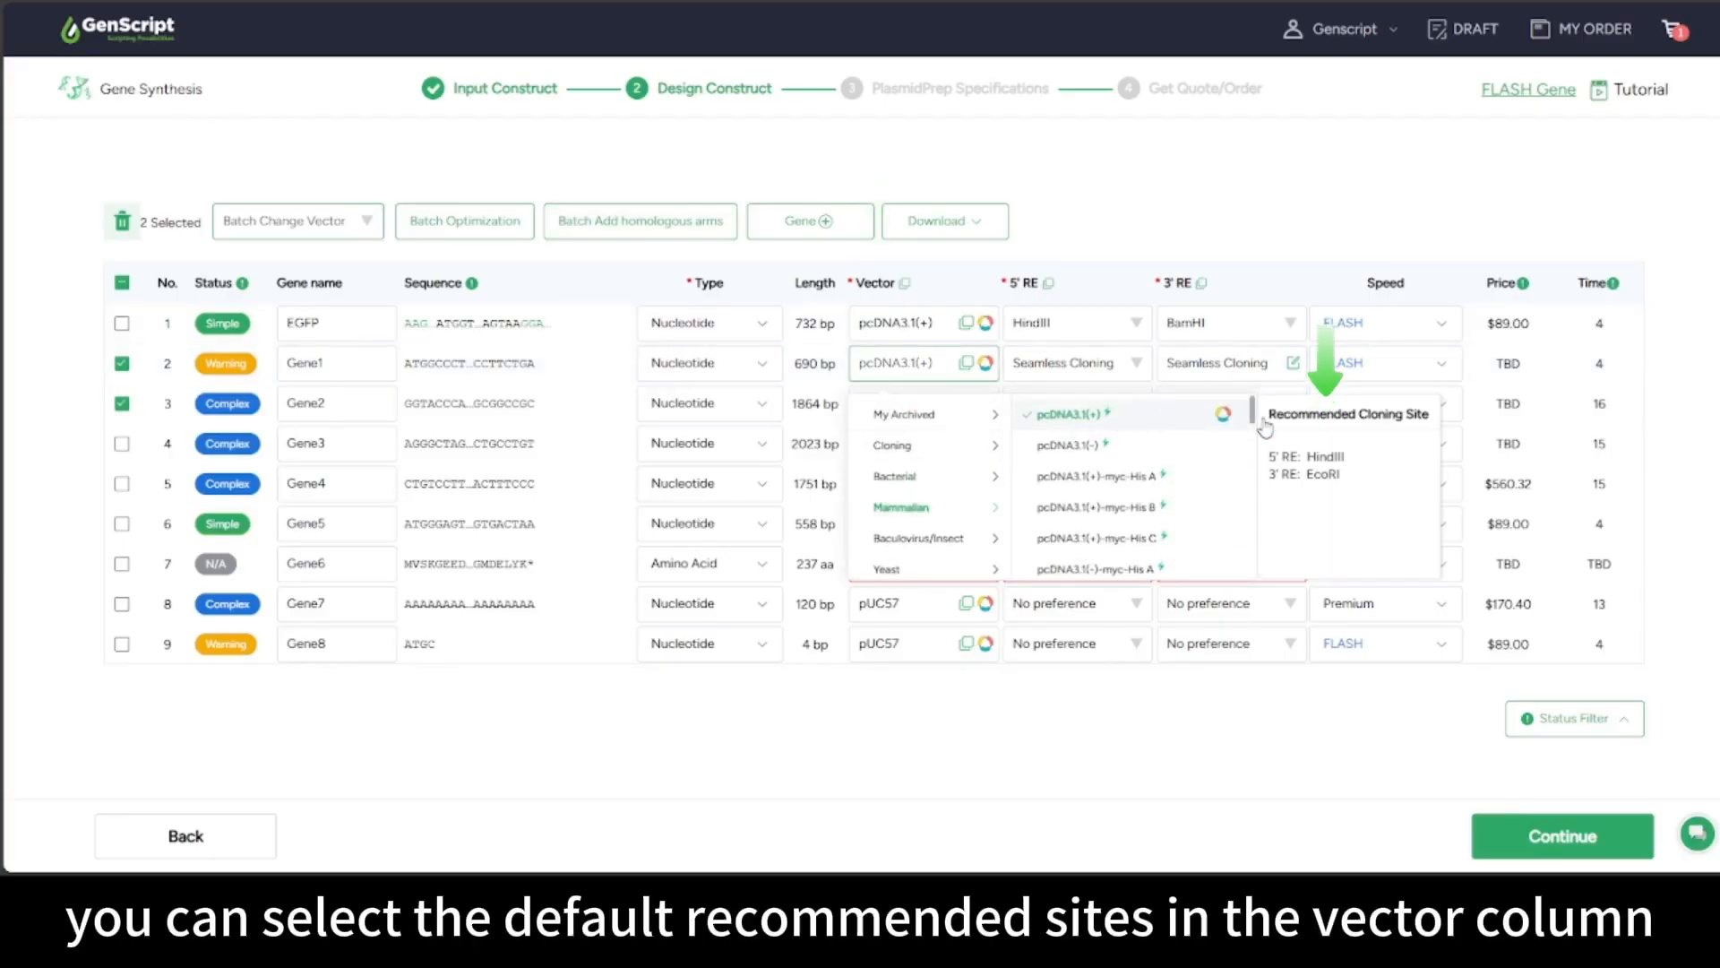
{"action": "left_click", "coordinate": [1325, 485]}
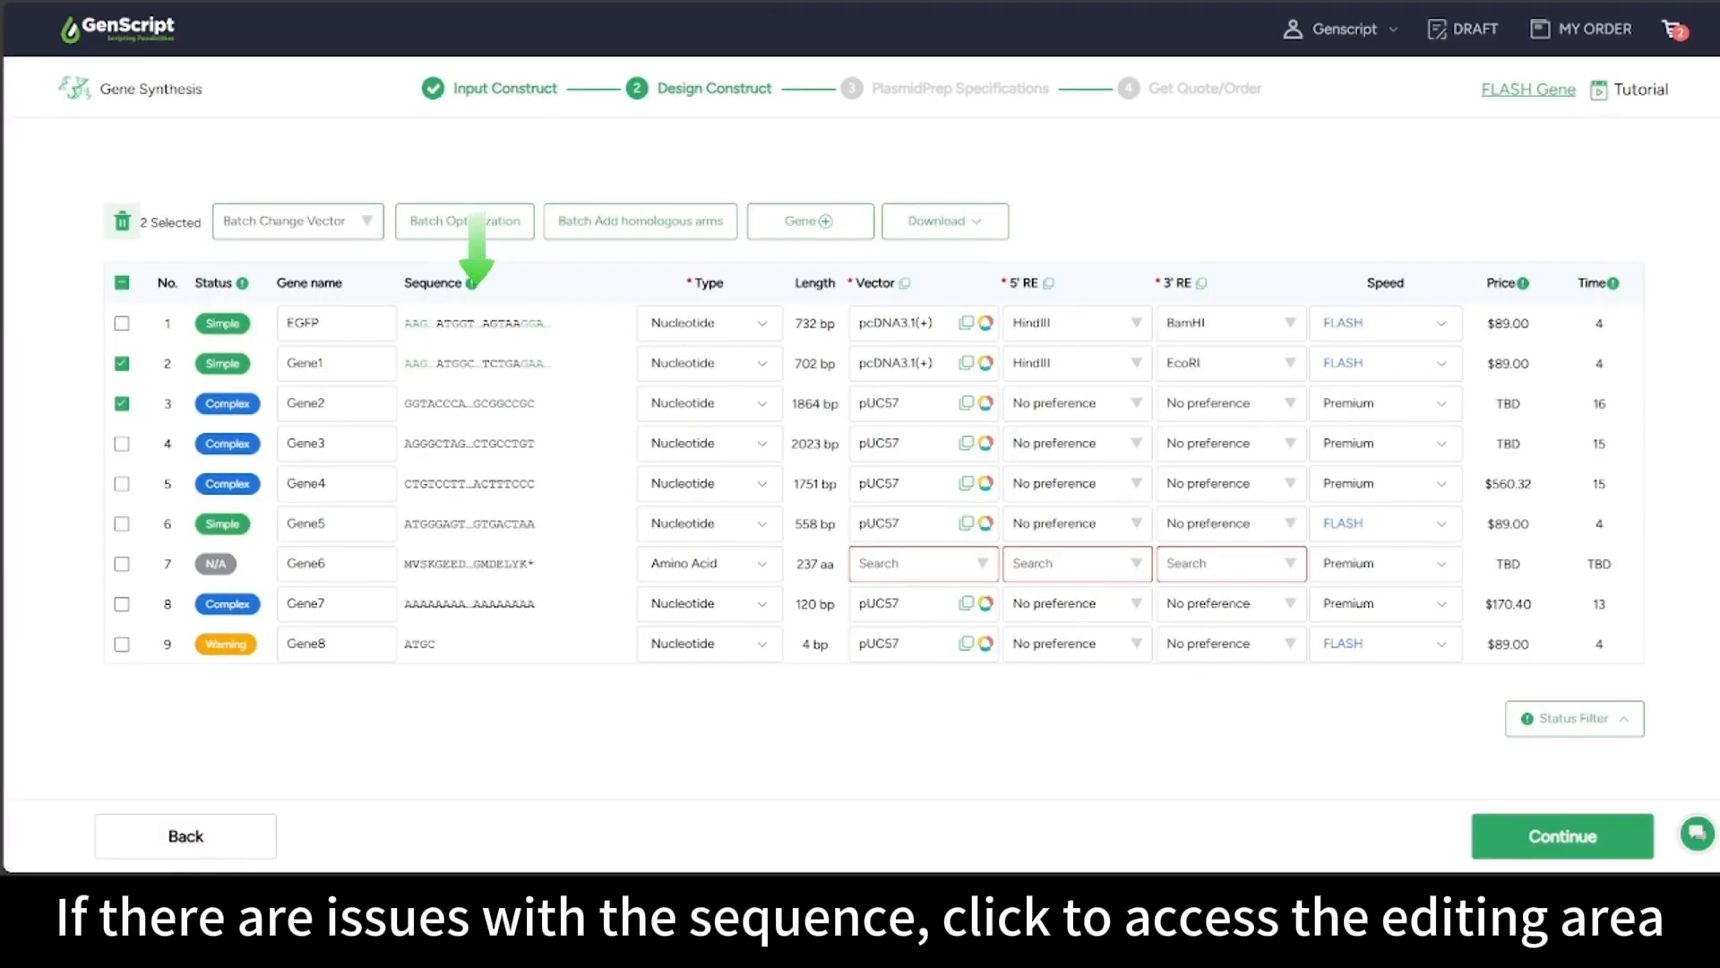
Insert bases after EGFP's HindIII site, then delete the 4 bp again
{"action": "left_click", "coordinate": [453, 322]}
{"action": "left_click", "coordinate": [403, 178]}
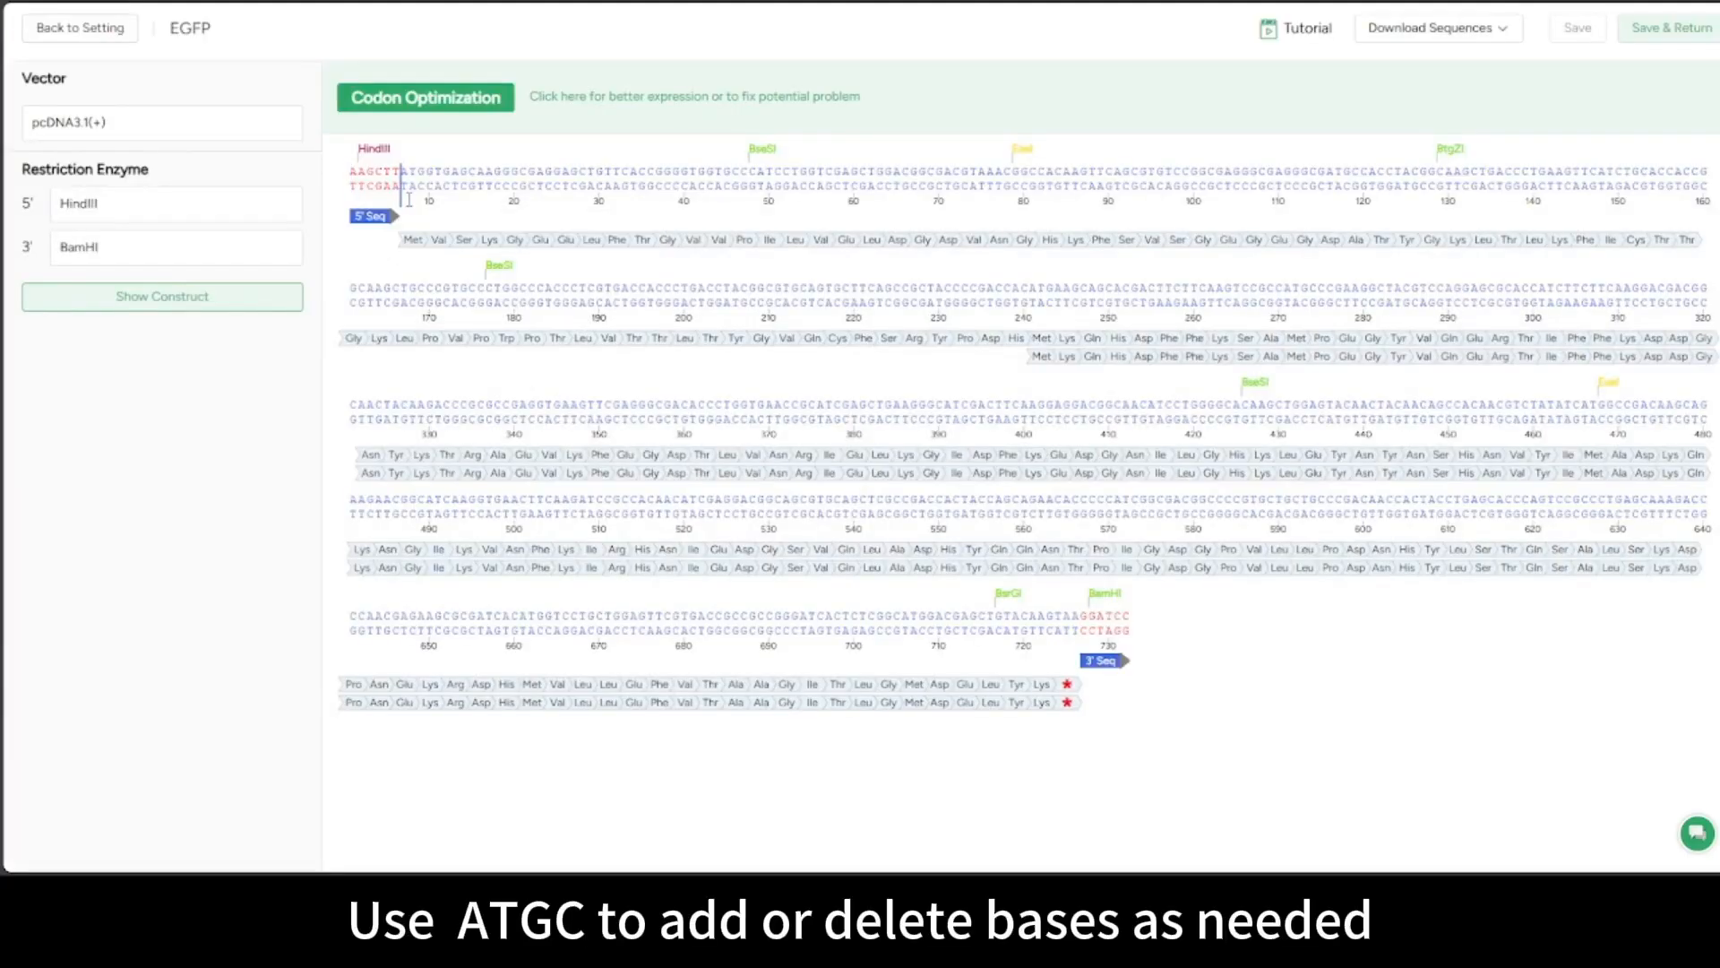
{"action": "type", "text": "ATGC"}
{"action": "left_click", "coordinate": [1117, 351]}
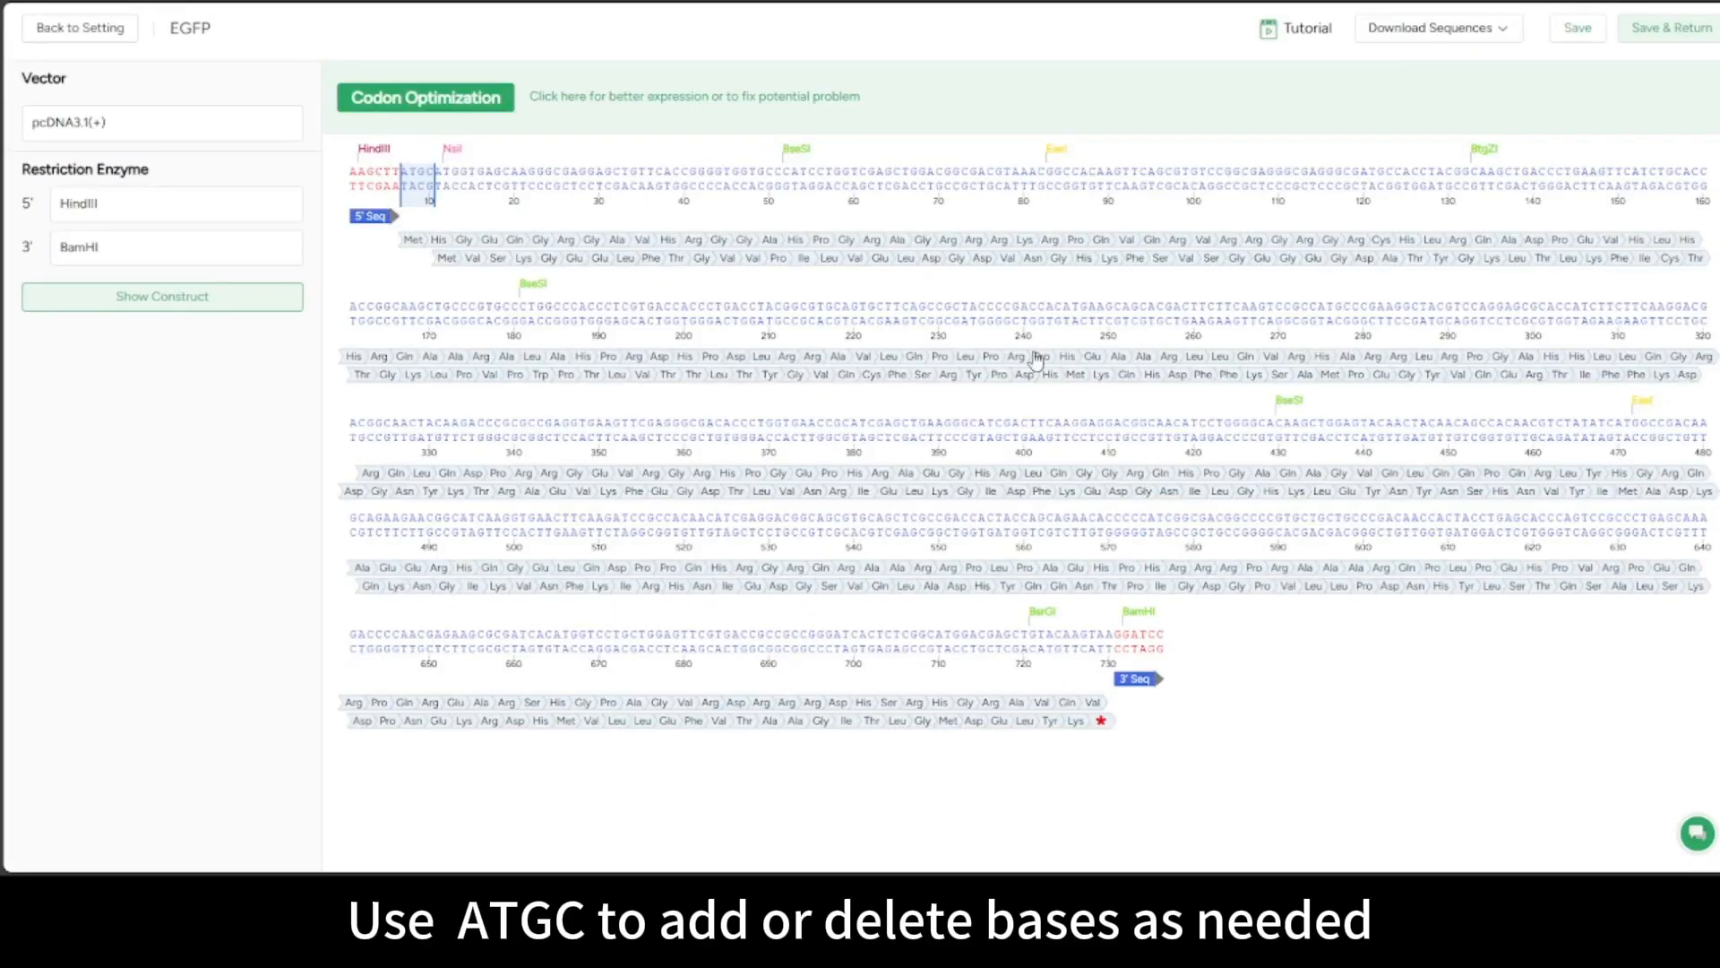
{"action": "key", "text": "Delete"}
{"action": "left_click", "coordinate": [877, 484]}
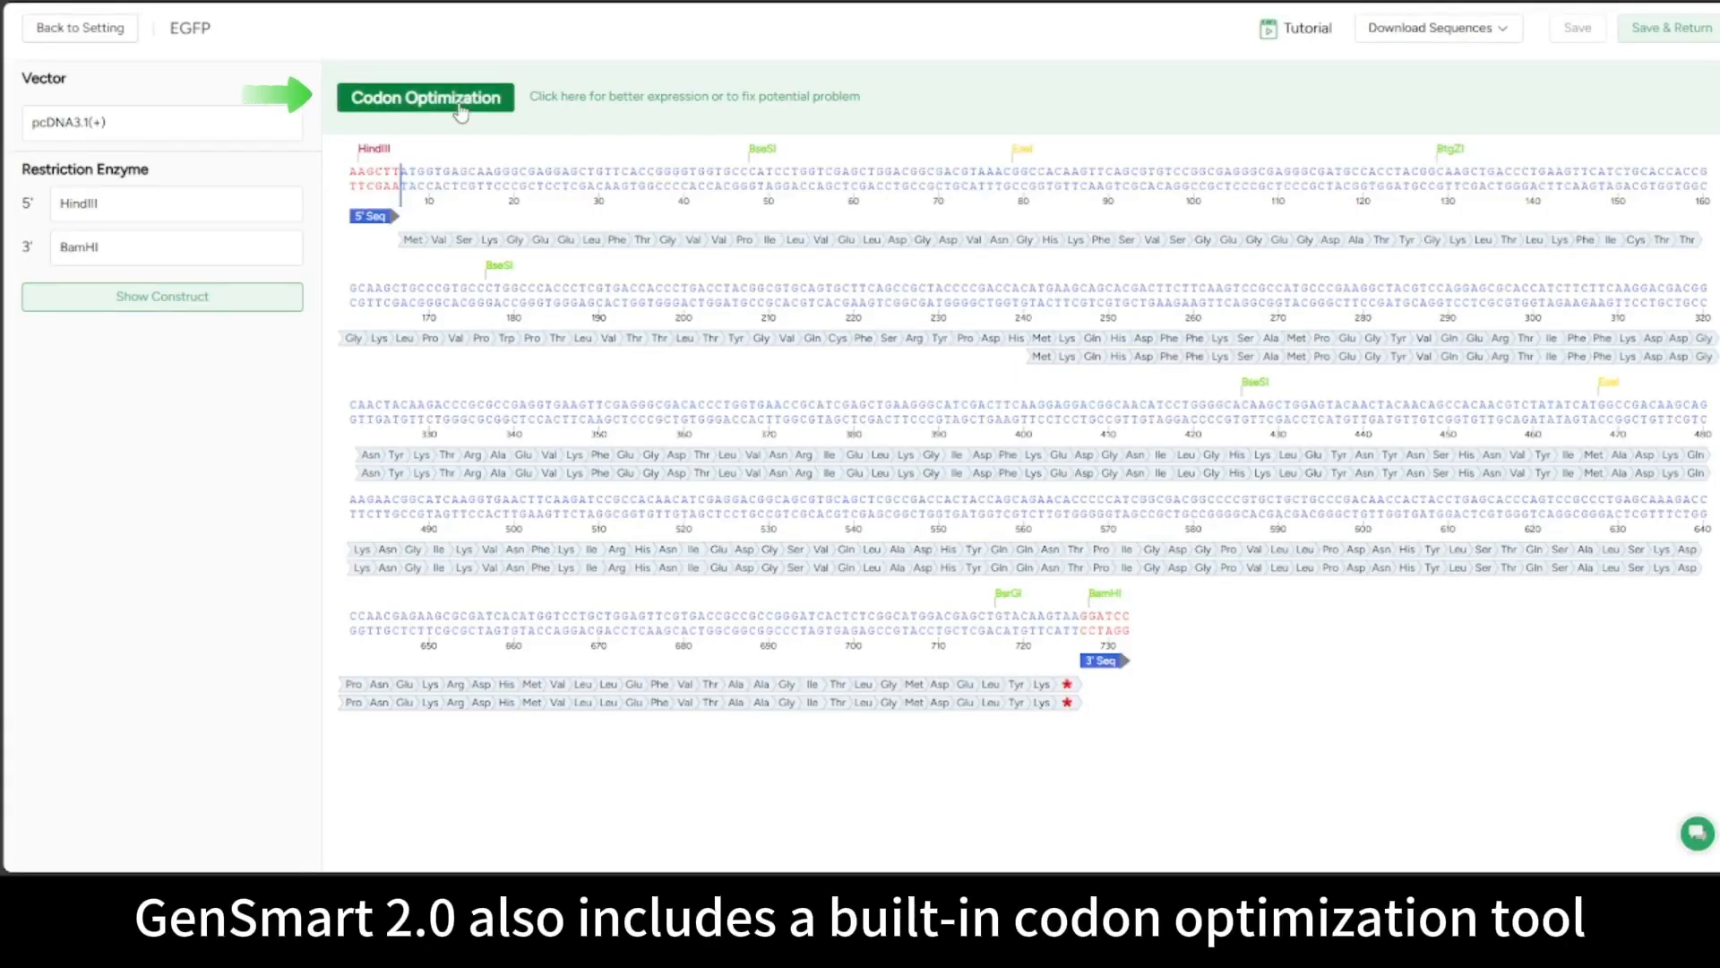
In EGFP's codon optimization, keep the 1-720 reading frame and choose Aspergillus niger as host
{"action": "left_click", "coordinate": [426, 97]}
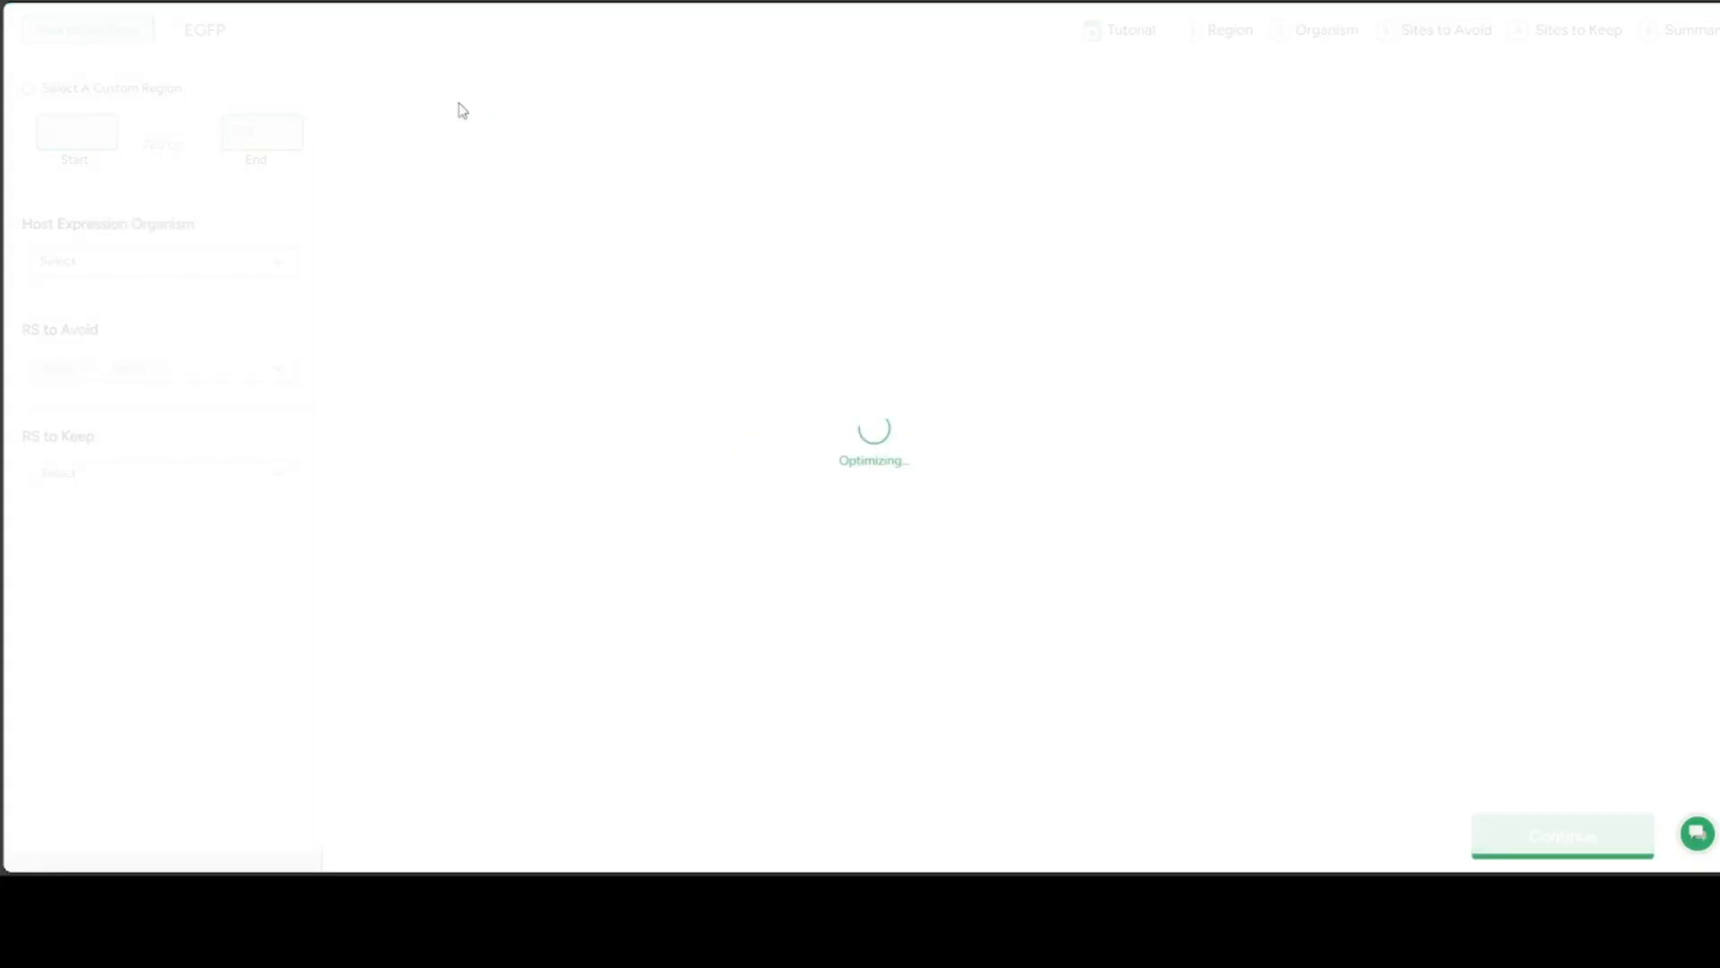
{"action": "left_click", "coordinate": [274, 146]}
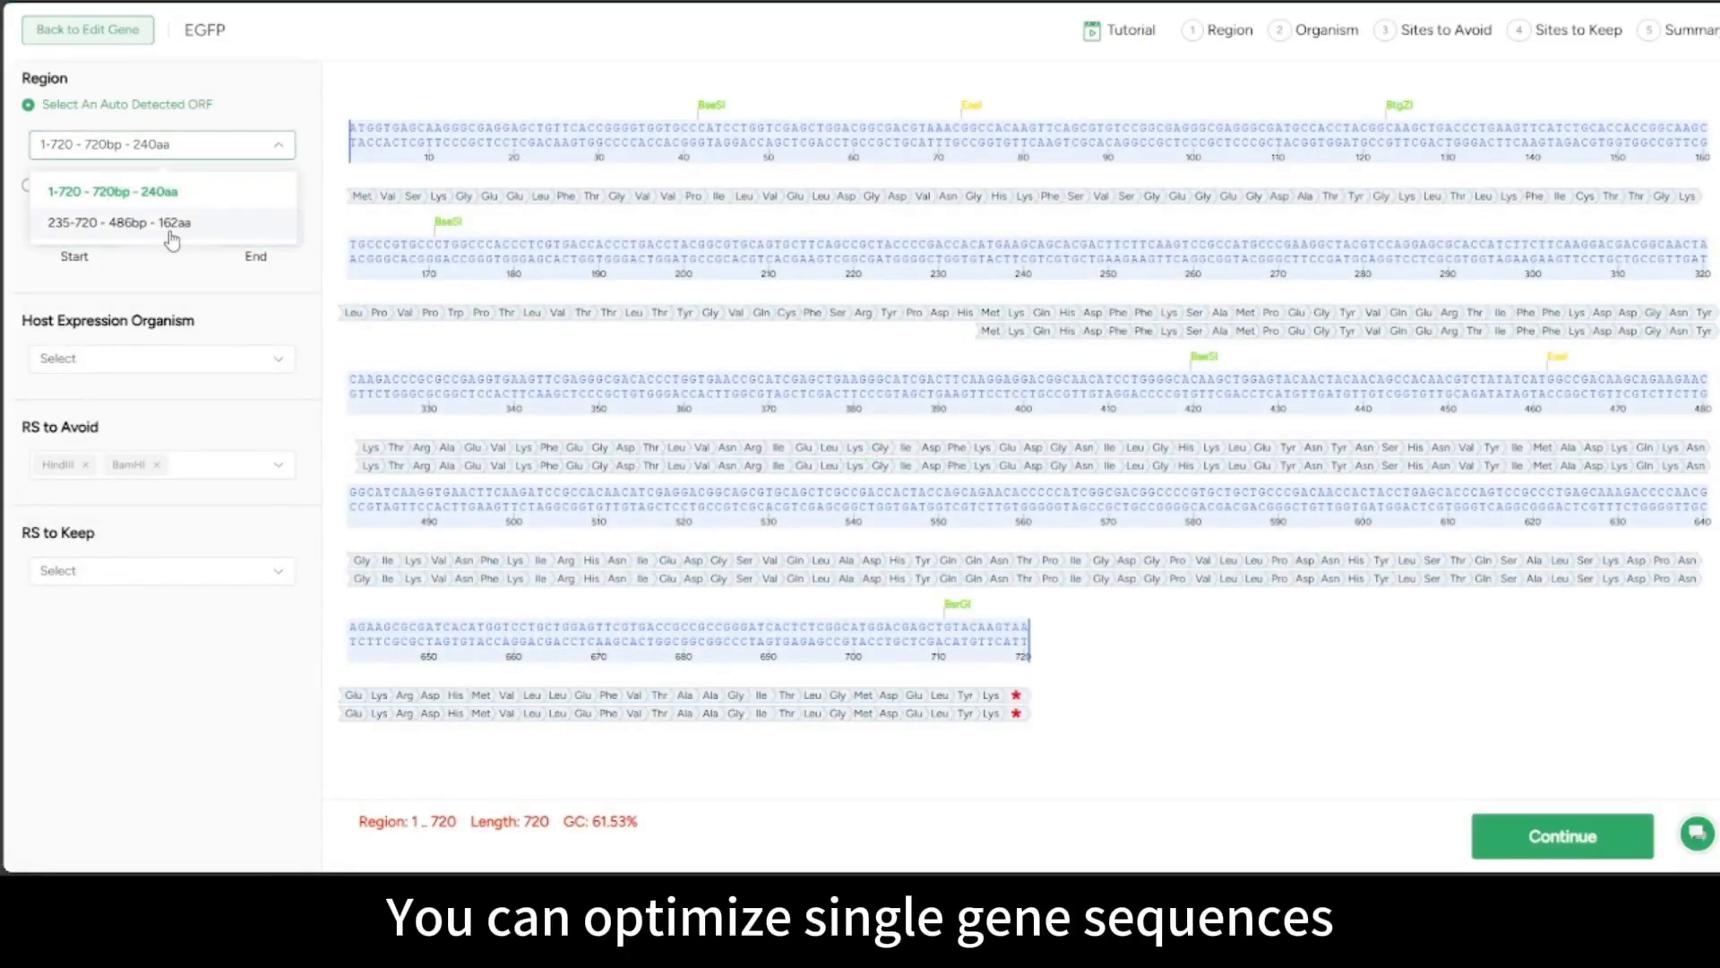
{"action": "left_click", "coordinate": [193, 189]}
{"action": "left_click", "coordinate": [49, 356]}
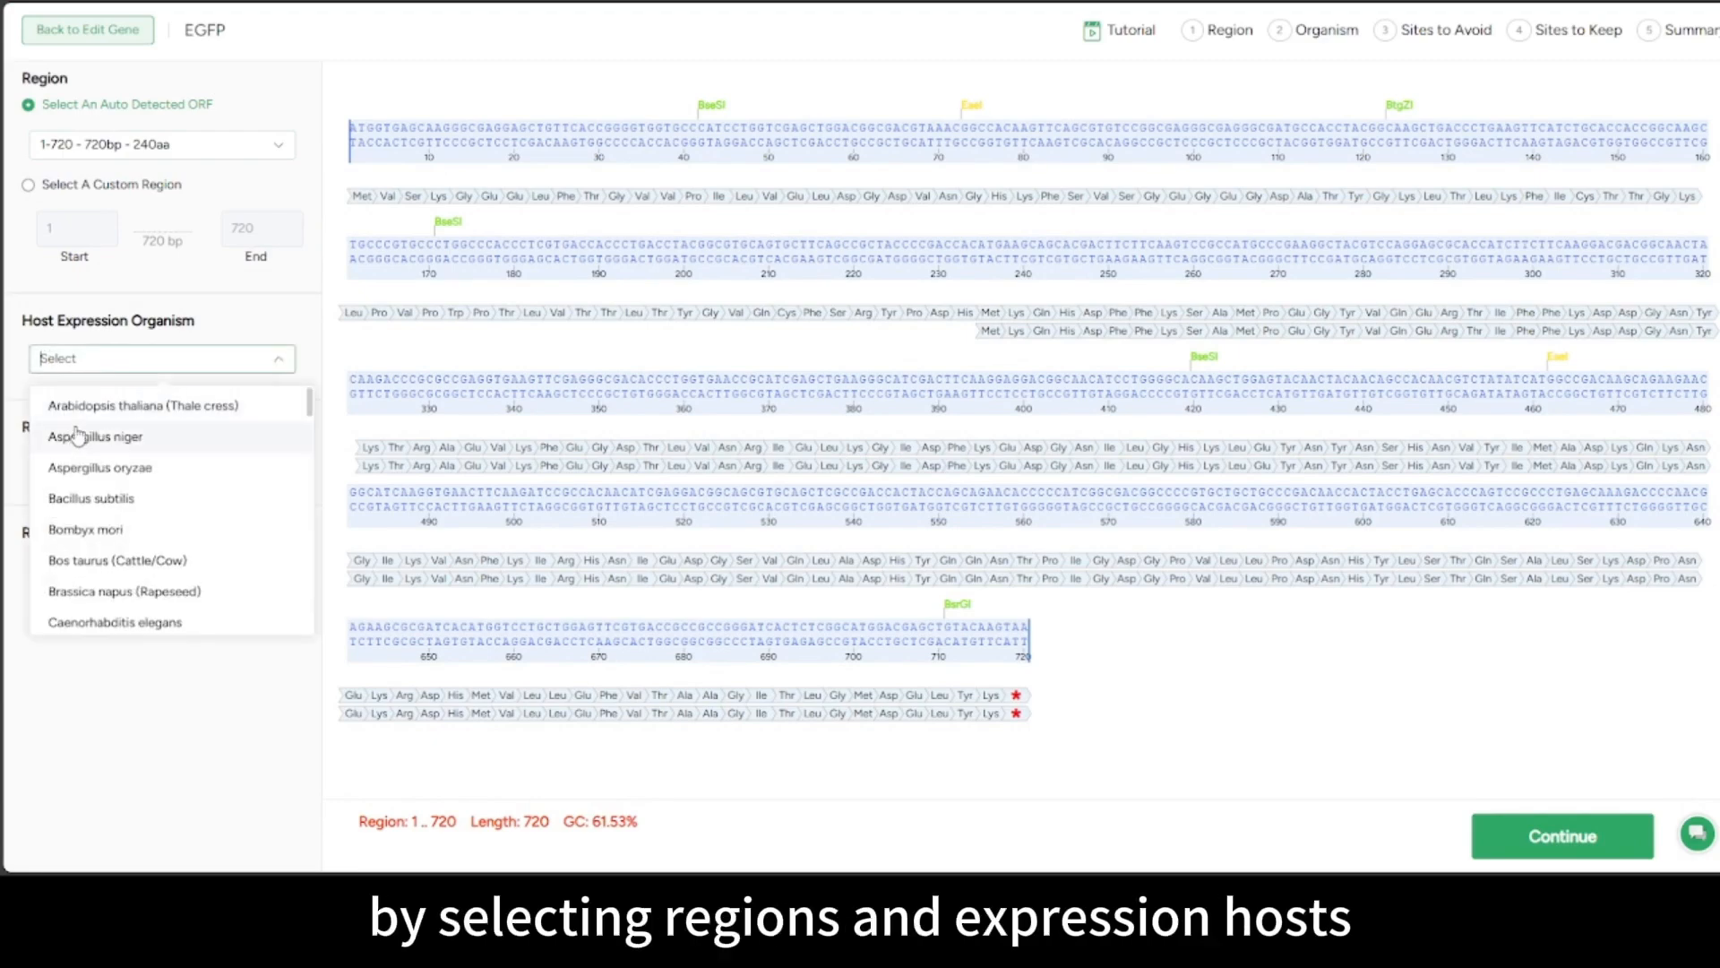
{"action": "left_click", "coordinate": [76, 435]}
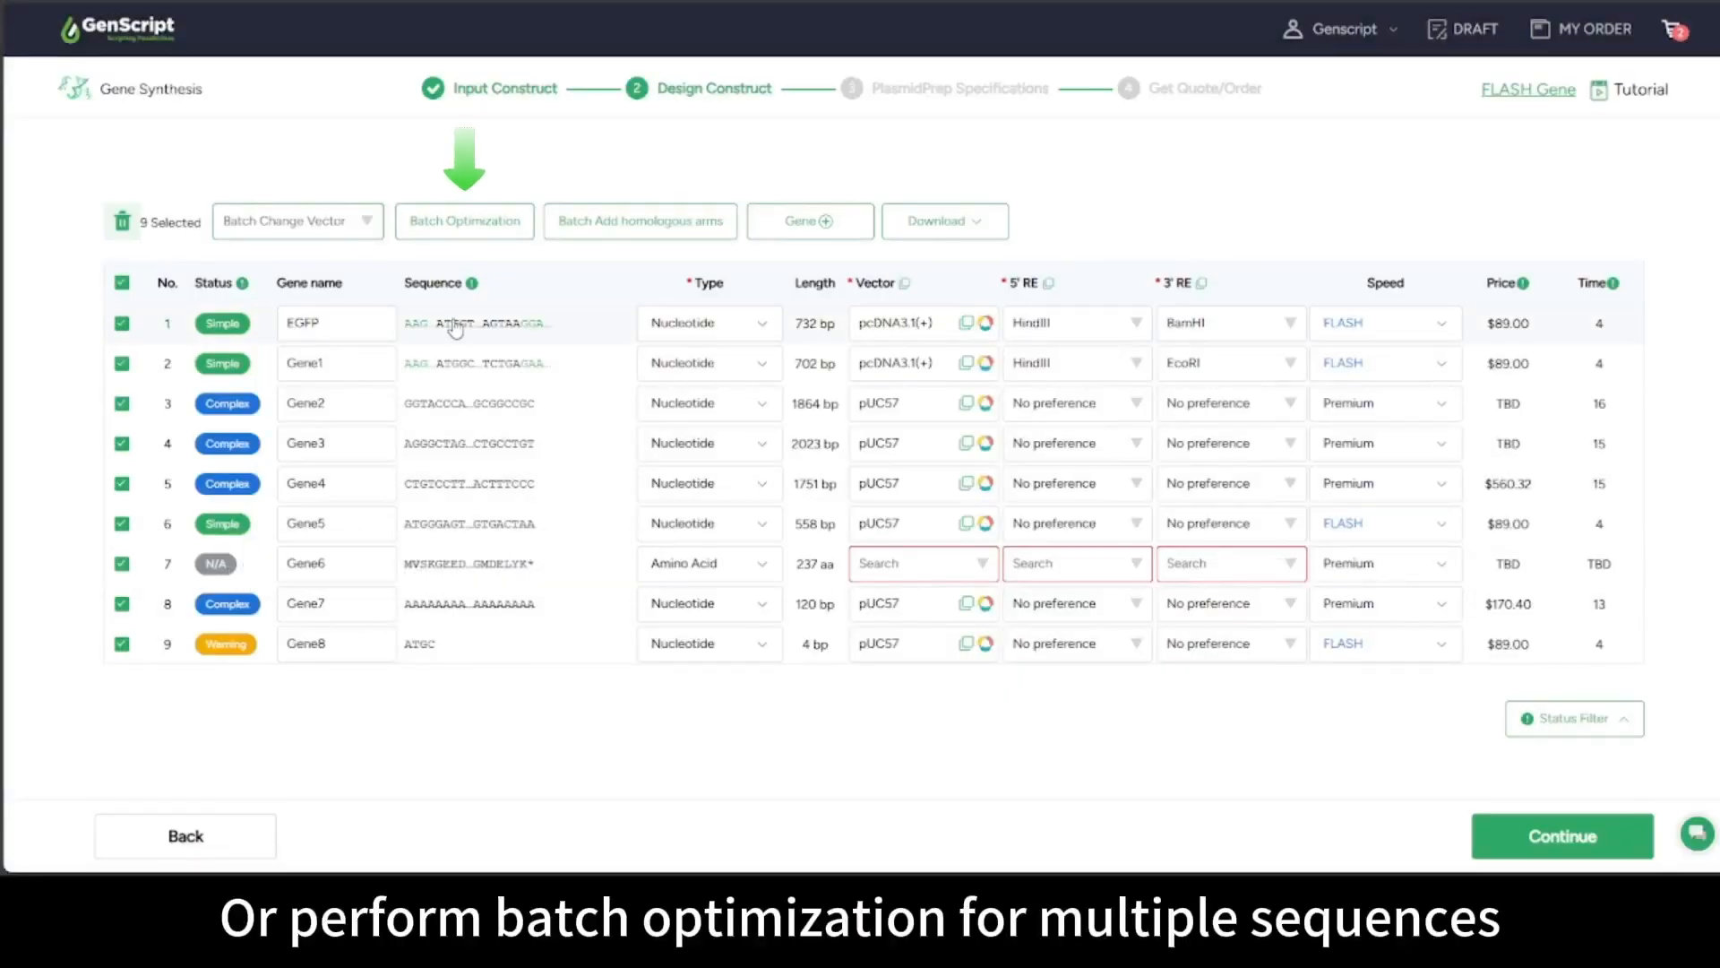
Batch-optimize the selected sequences, keeping EGFP at FLASH speed
{"action": "left_click", "coordinate": [513, 229]}
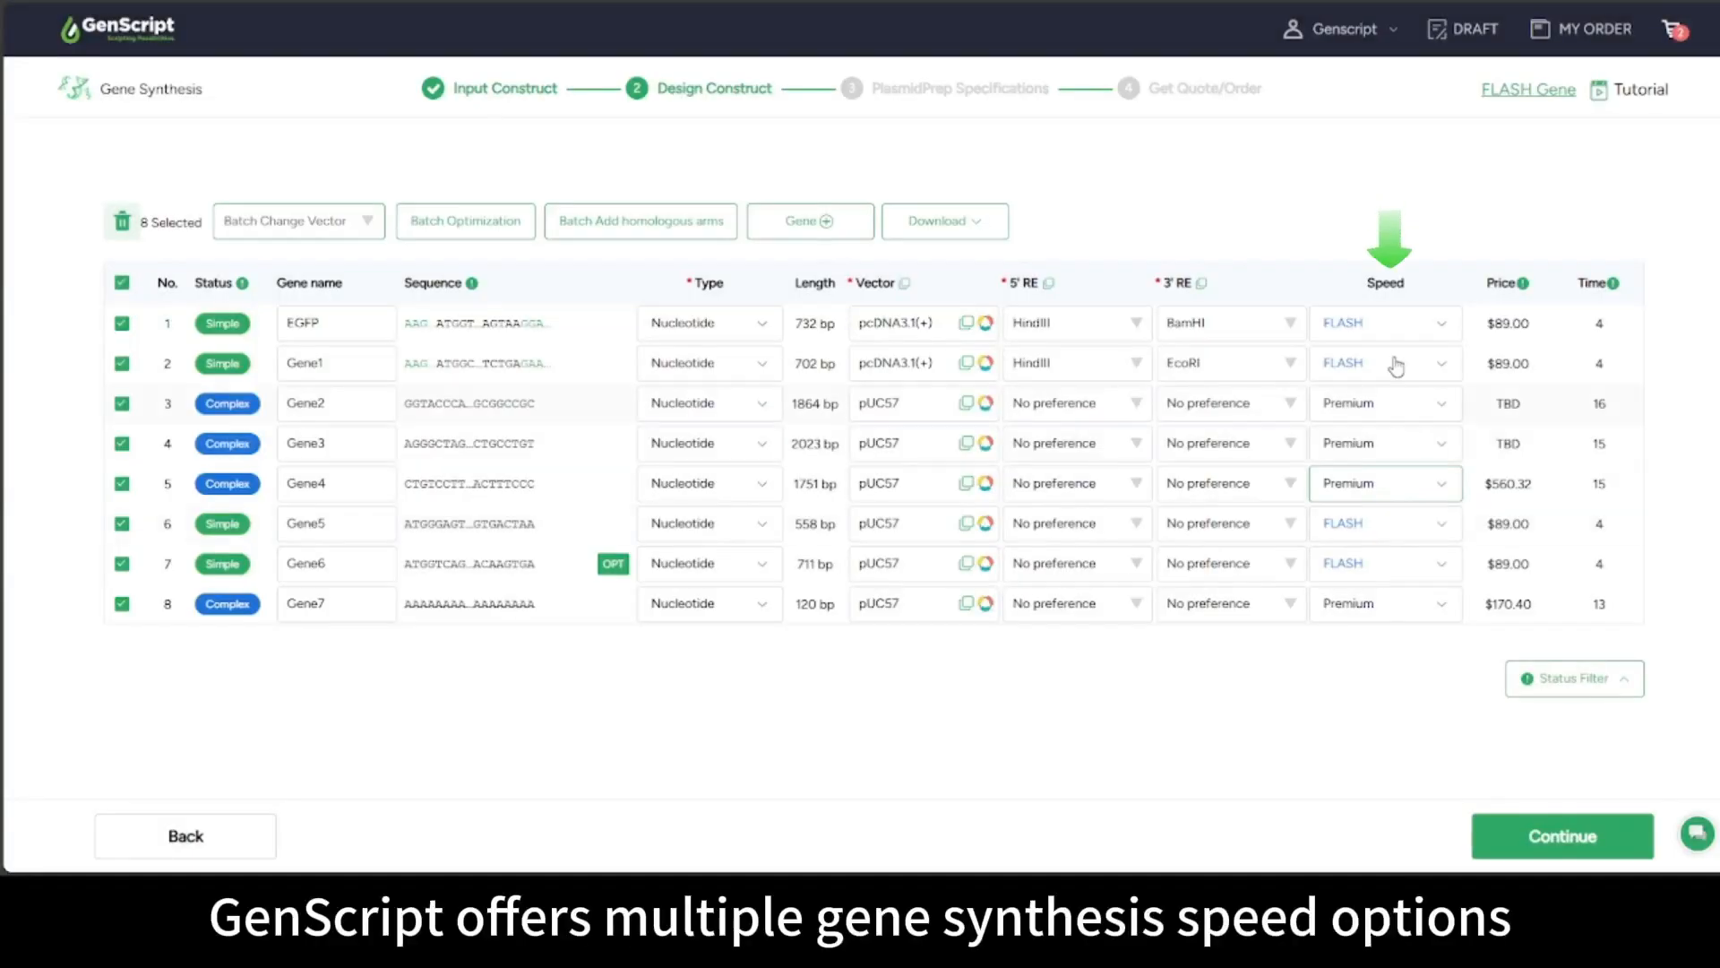
{"action": "left_click", "coordinate": [1391, 324]}
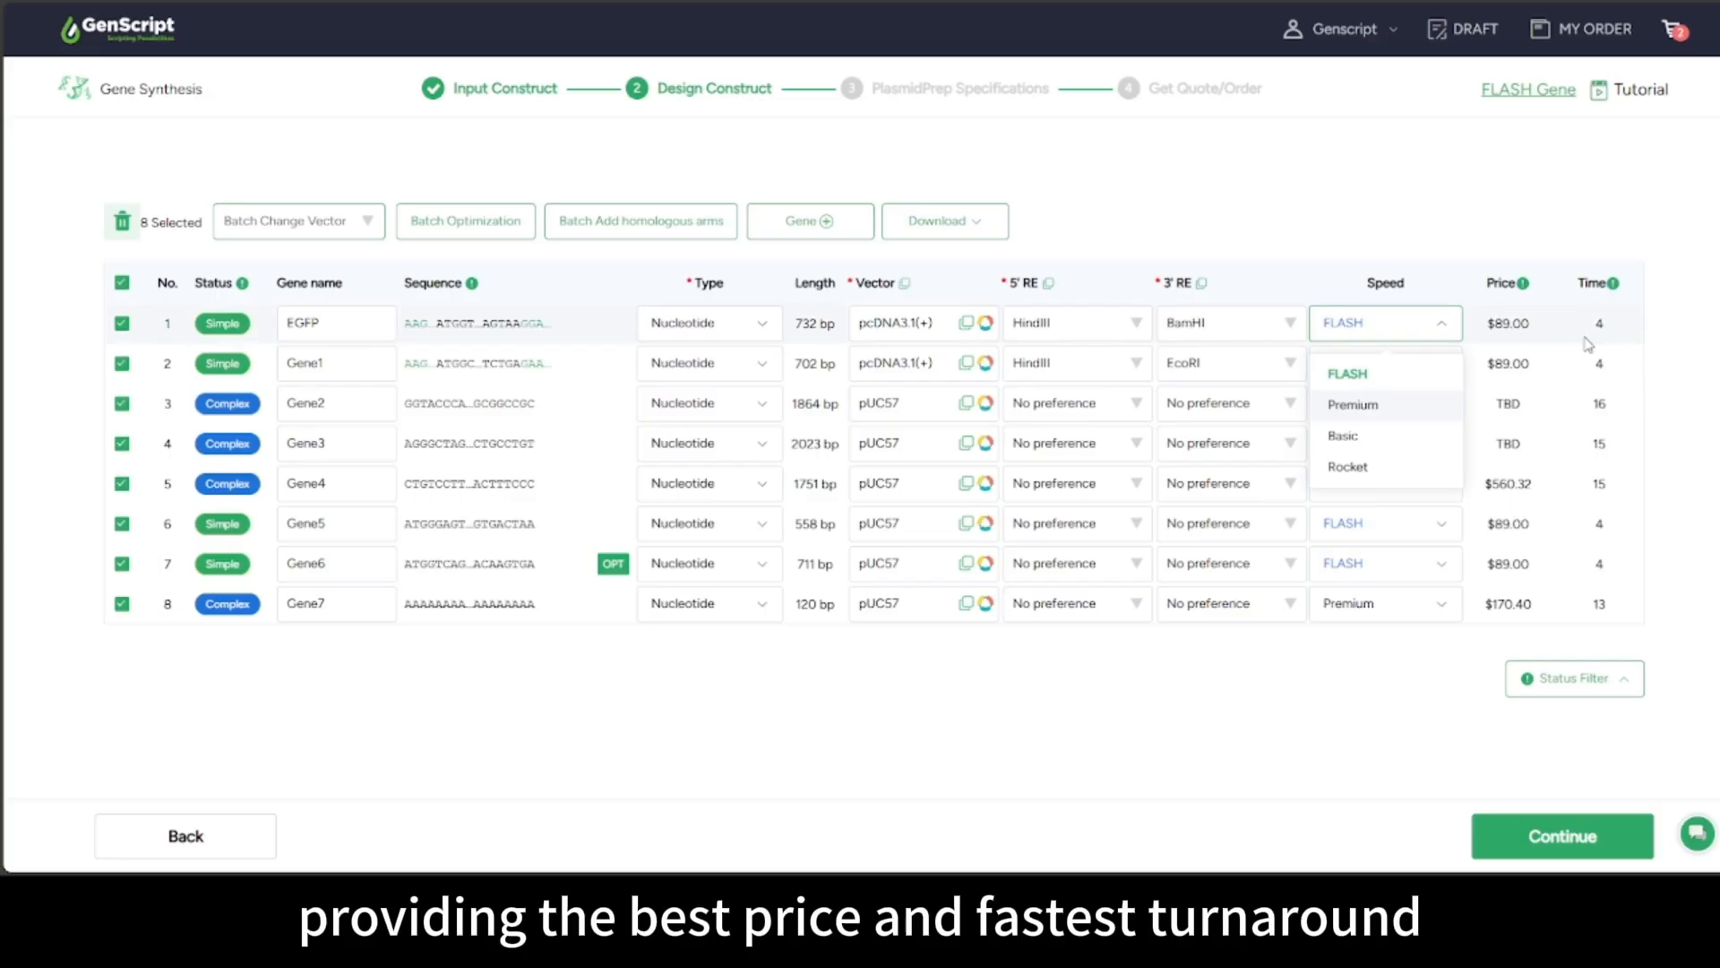
{"action": "left_click", "coordinate": [1415, 378]}
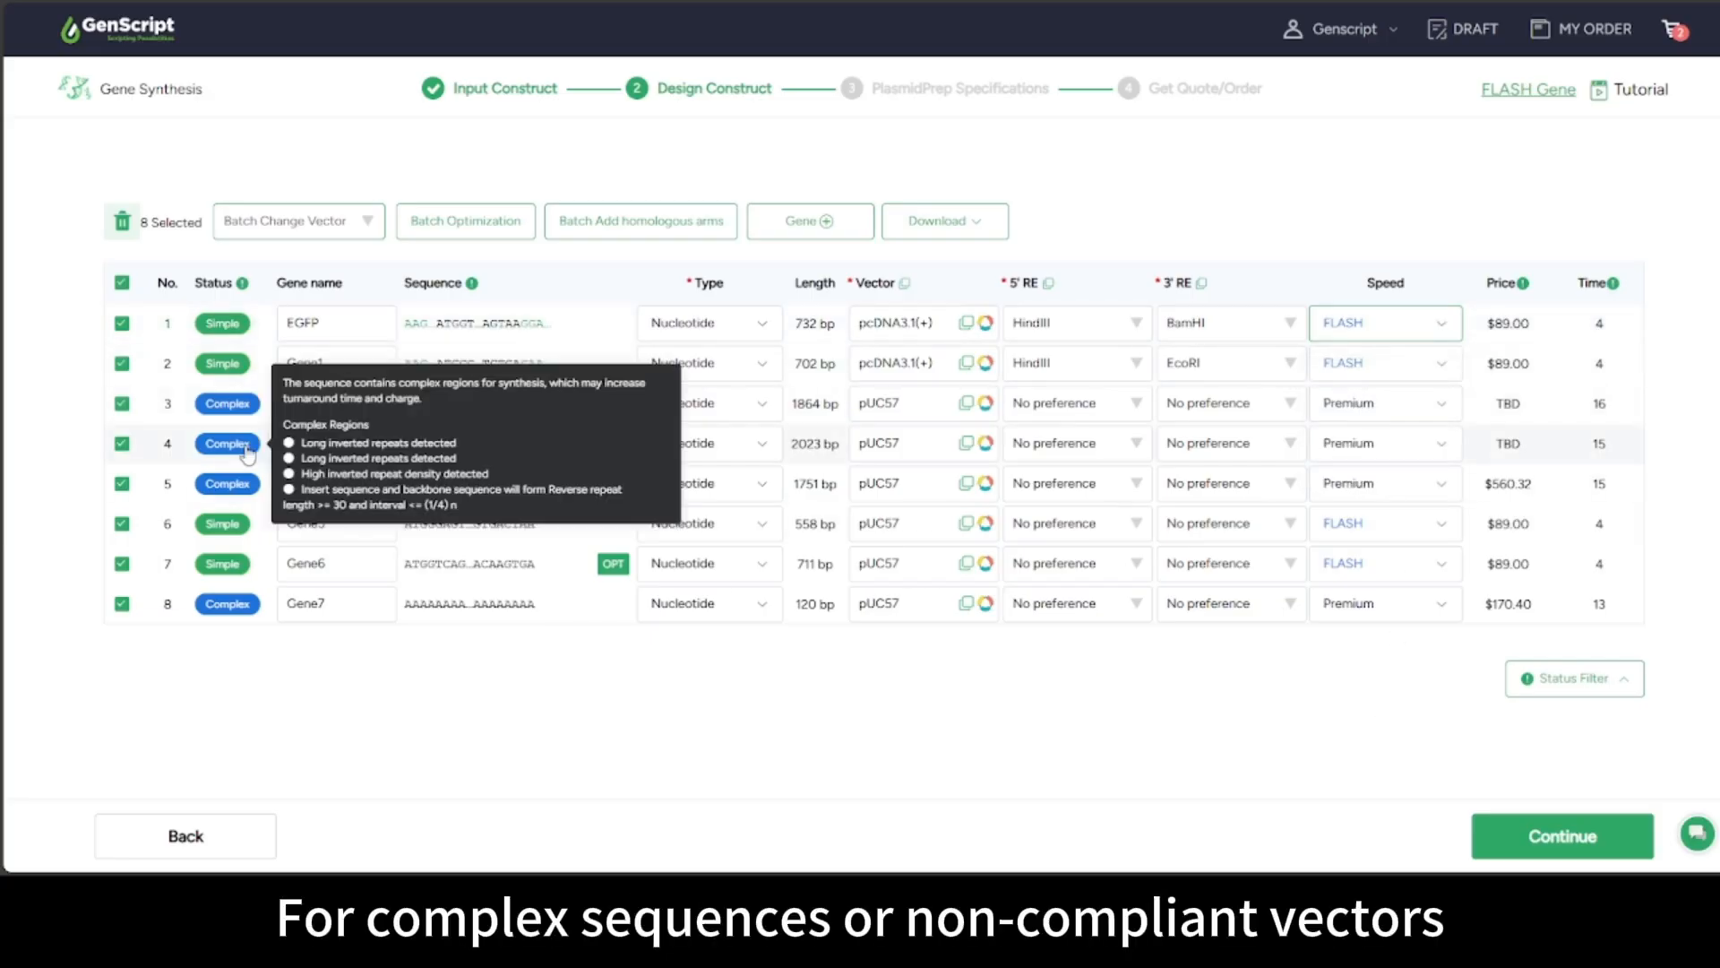
Set Gene4's synthesis speed to Basic and continue to plasmid prep specifications
{"action": "mouse_move", "coordinate": [241, 488]}
{"action": "left_click", "coordinate": [1380, 485]}
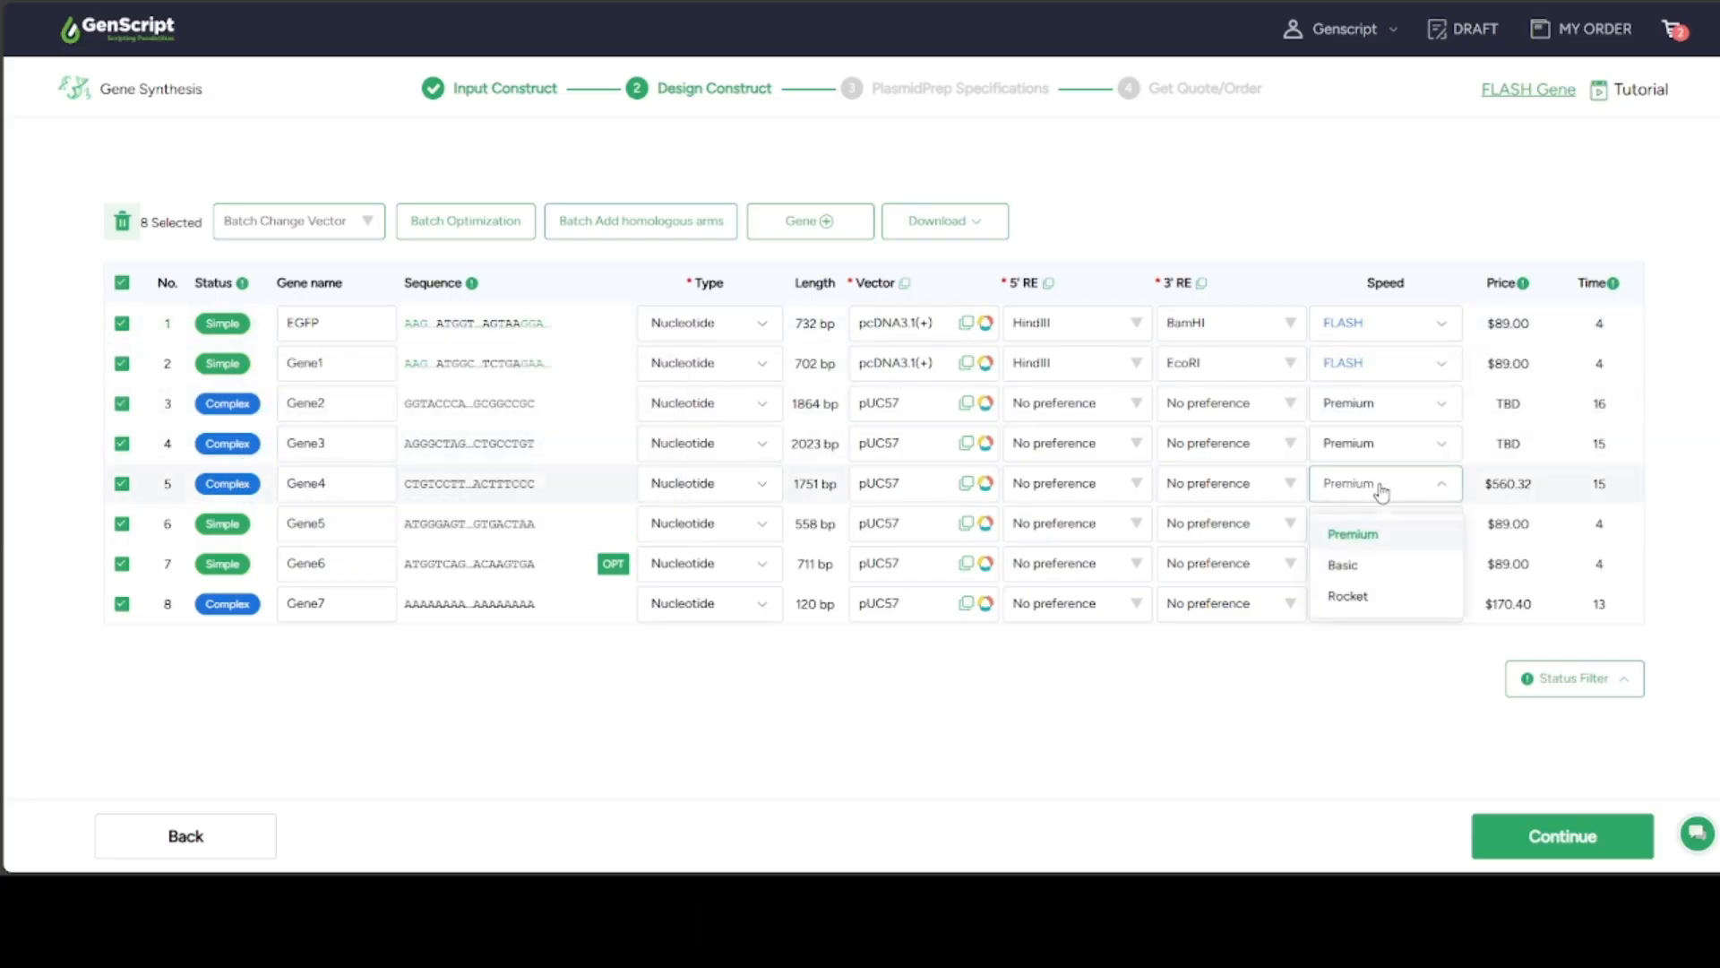
{"action": "left_click", "coordinate": [1343, 564]}
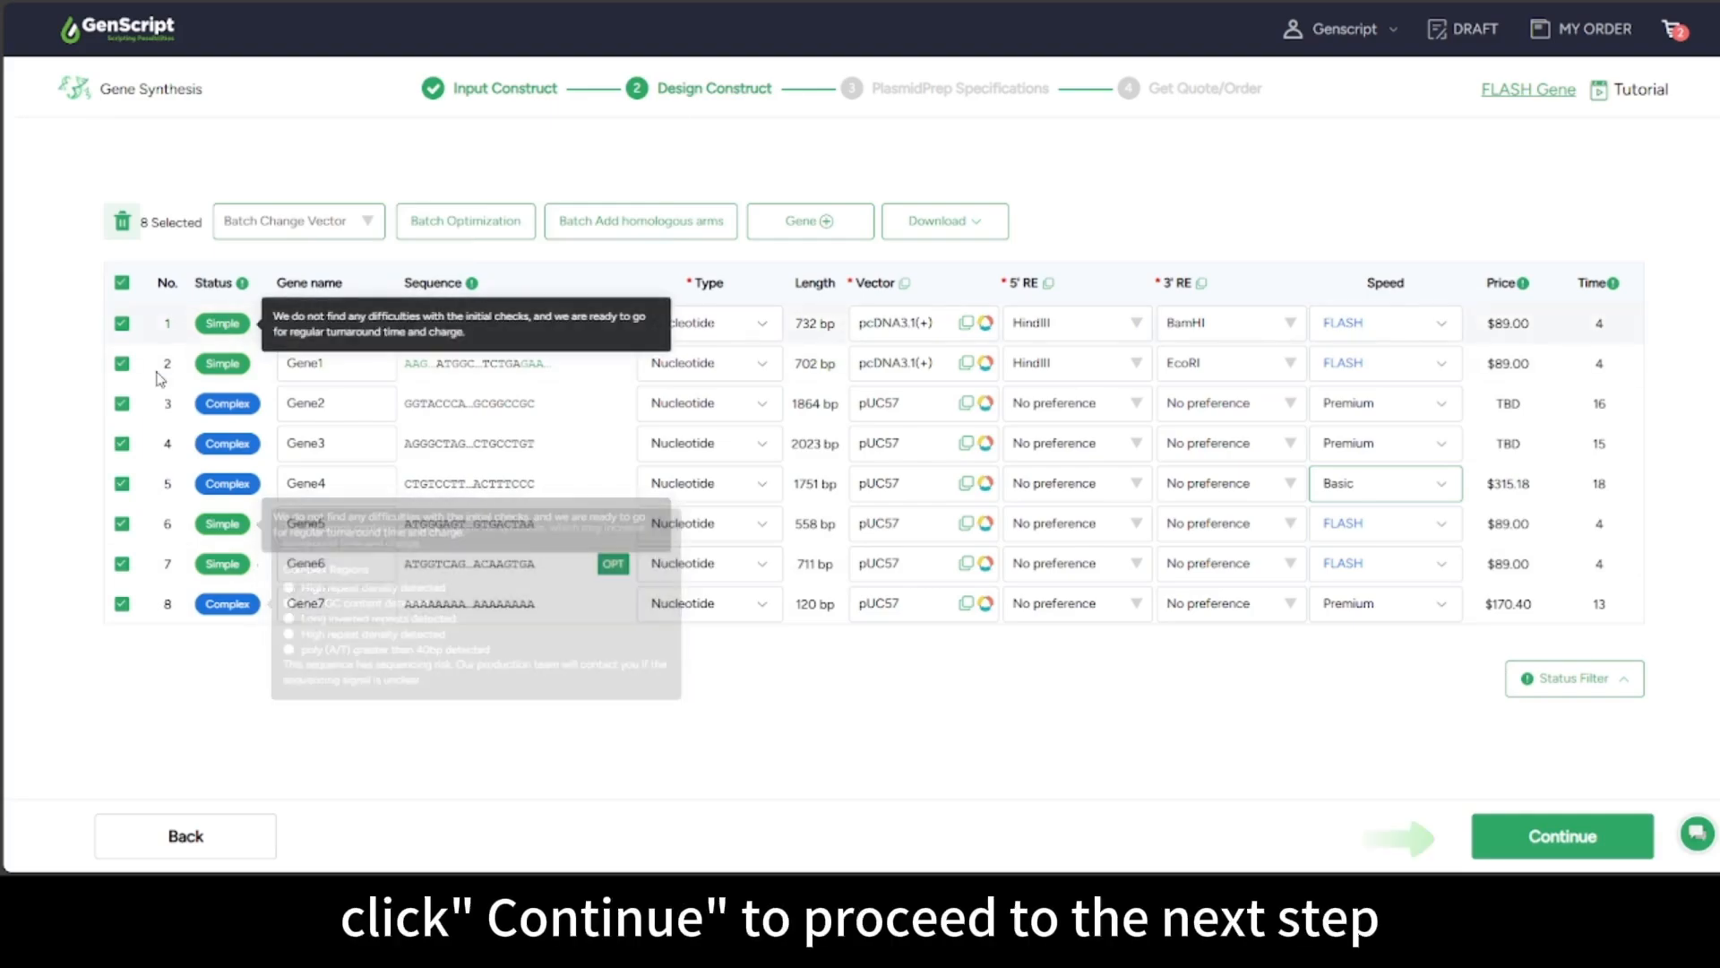
{"action": "left_click", "coordinate": [1580, 849]}
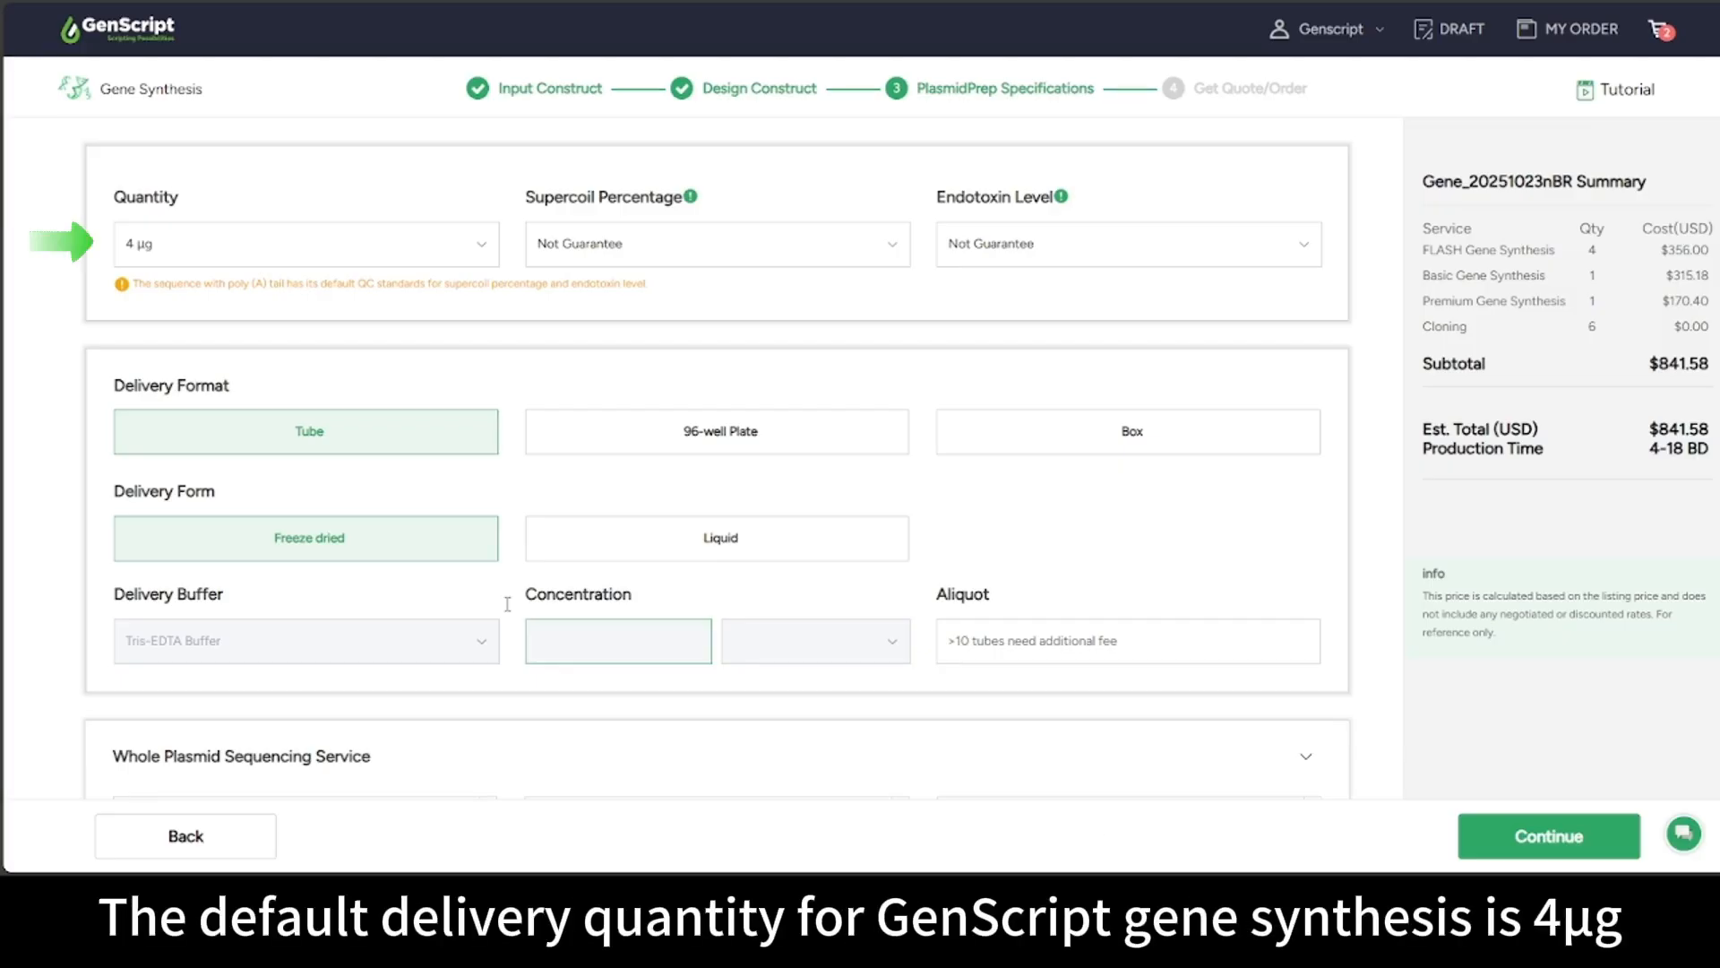
Set plasmid prep to 100 µg, >80% supercoil, ≤0.01 EU/µg endotoxin, freeze dried
{"action": "left_click", "coordinate": [237, 262]}
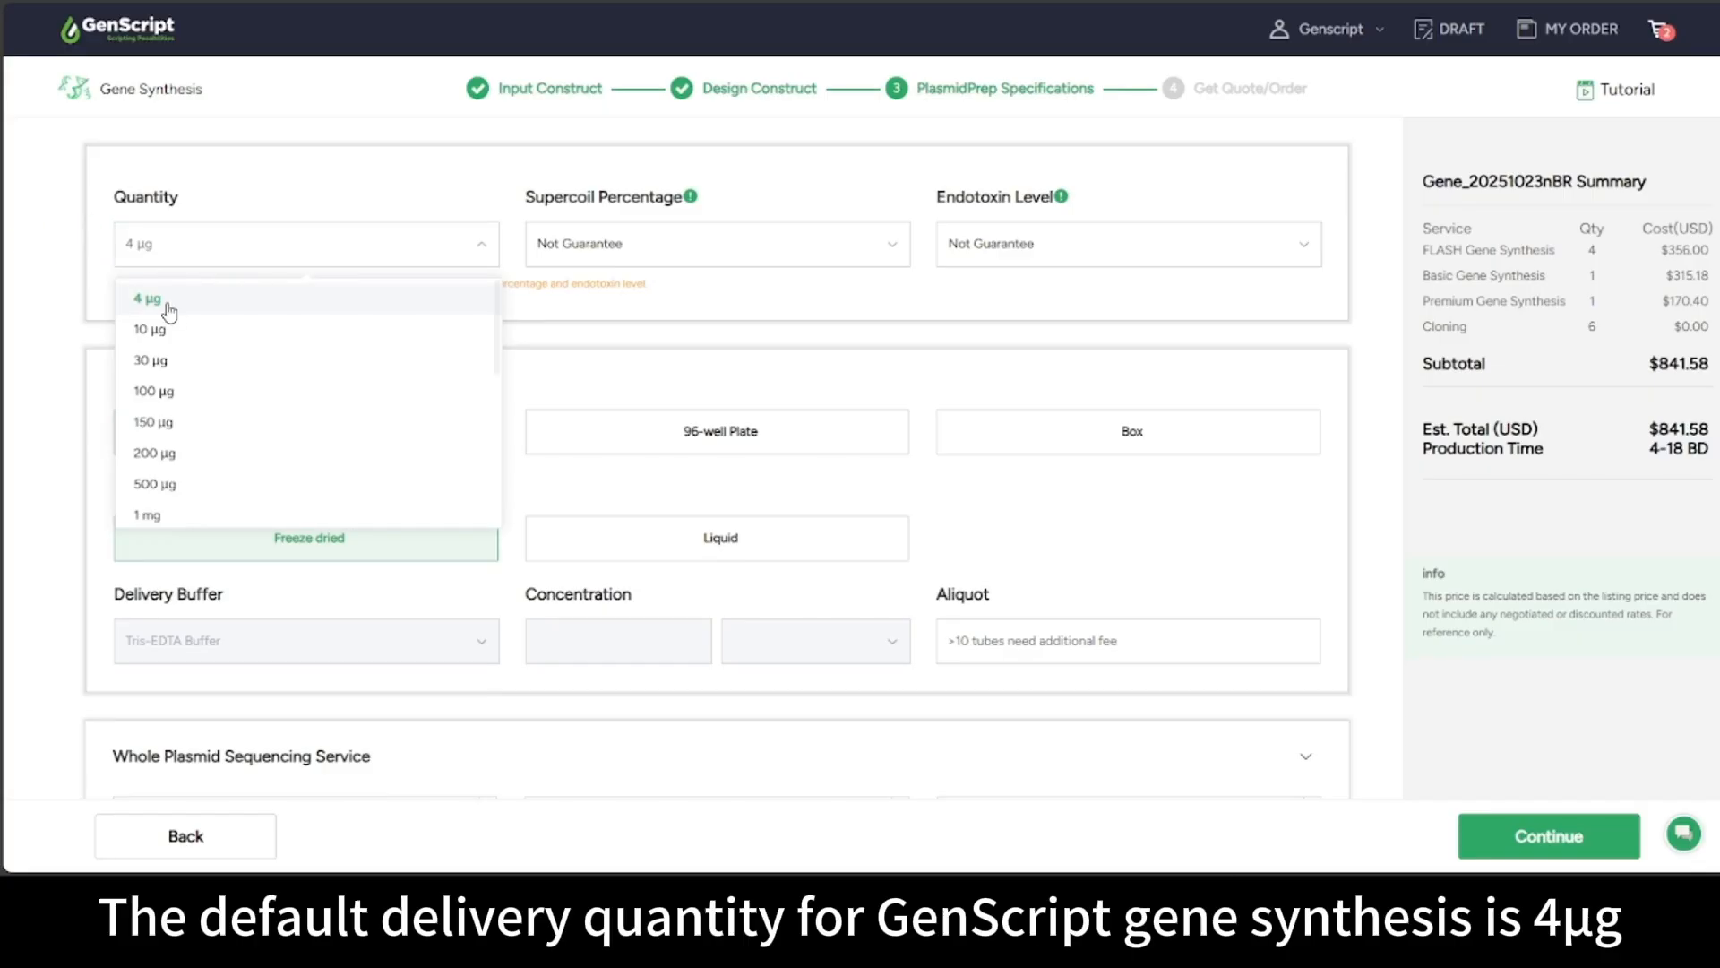
{"action": "left_click", "coordinate": [161, 391]}
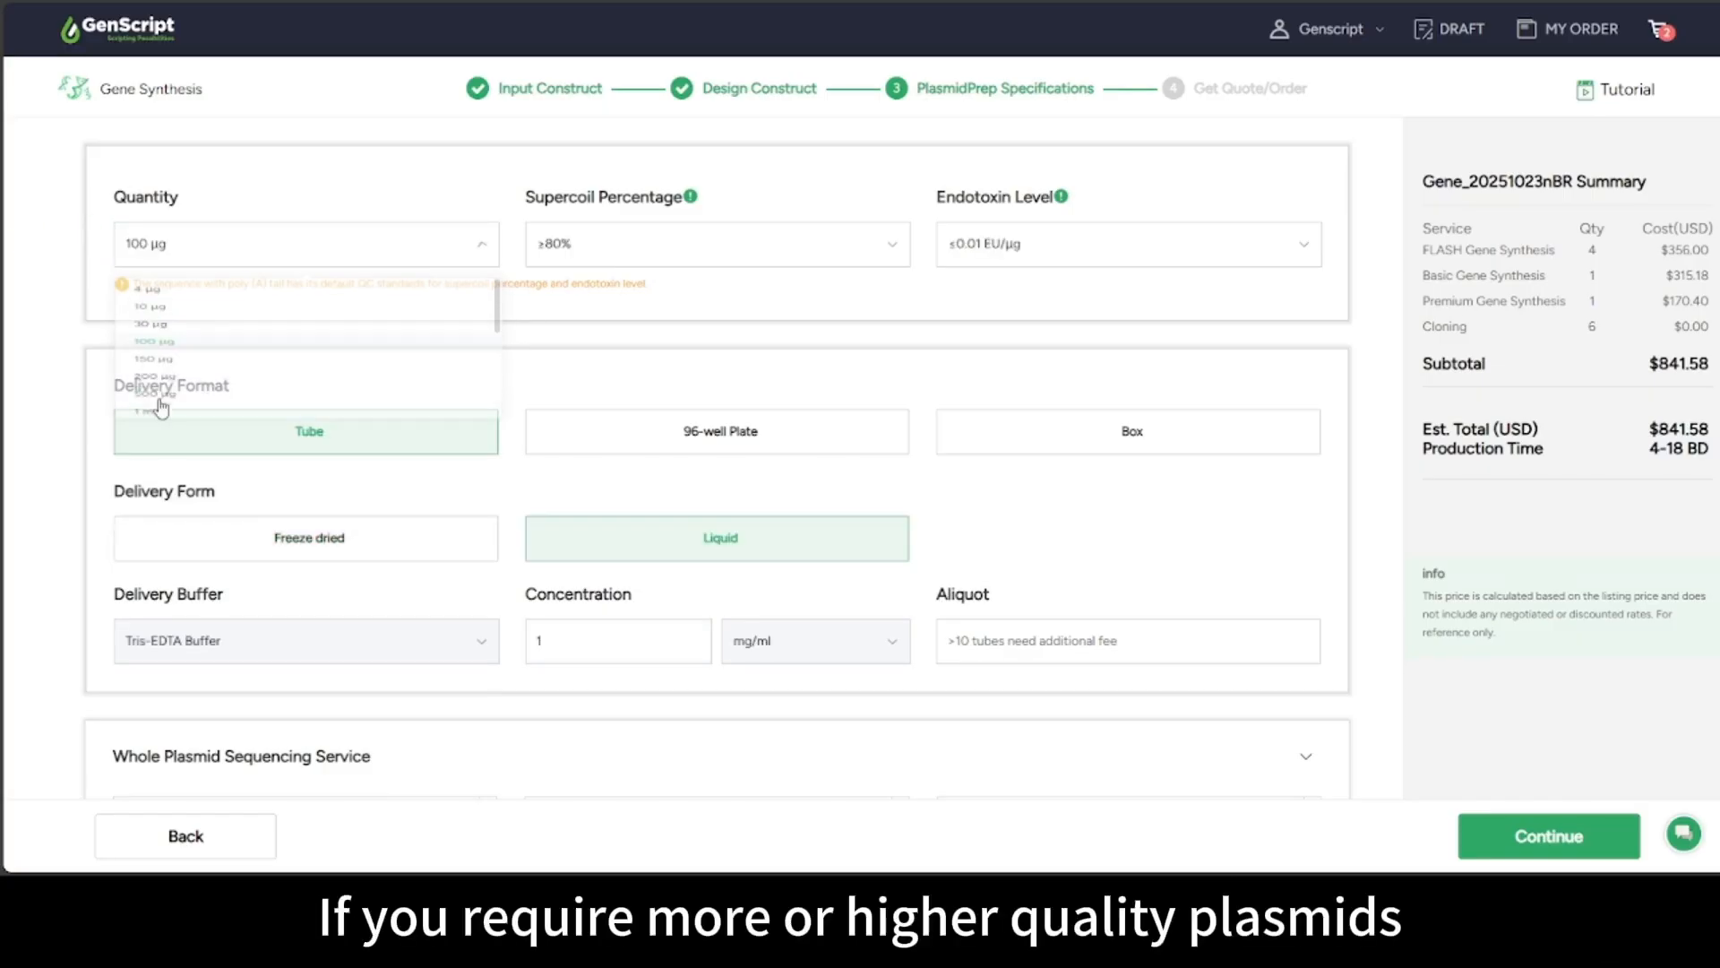
{"action": "left_click", "coordinate": [568, 249]}
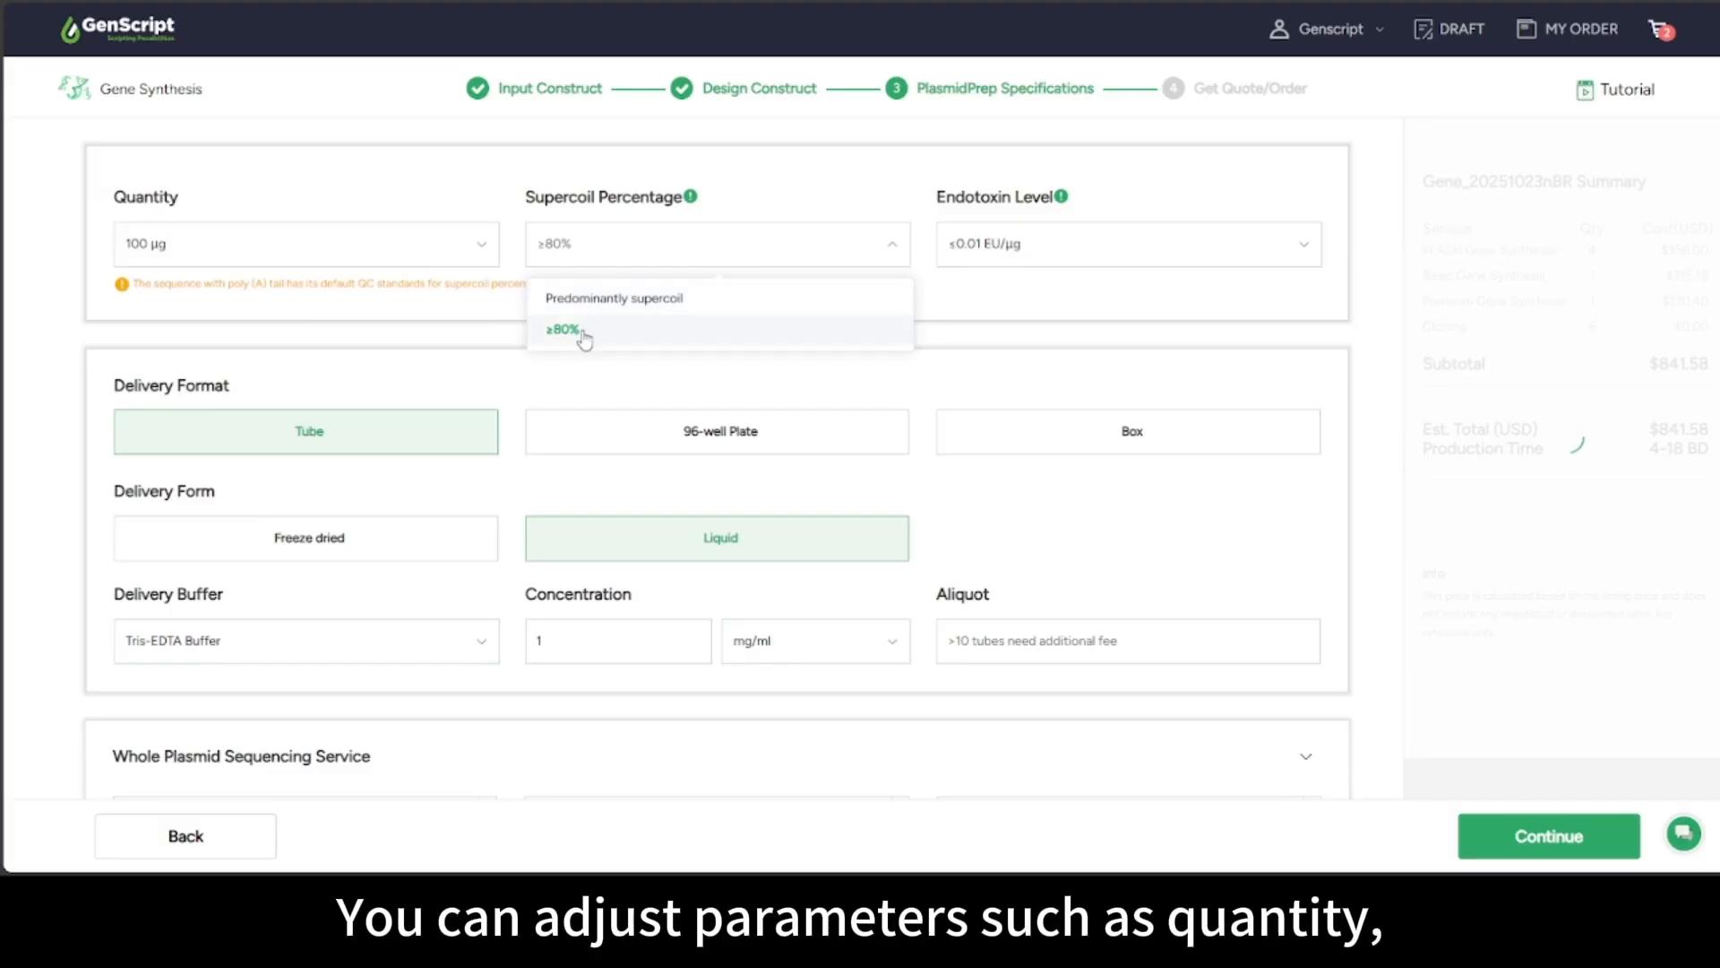
{"action": "left_click", "coordinate": [980, 250]}
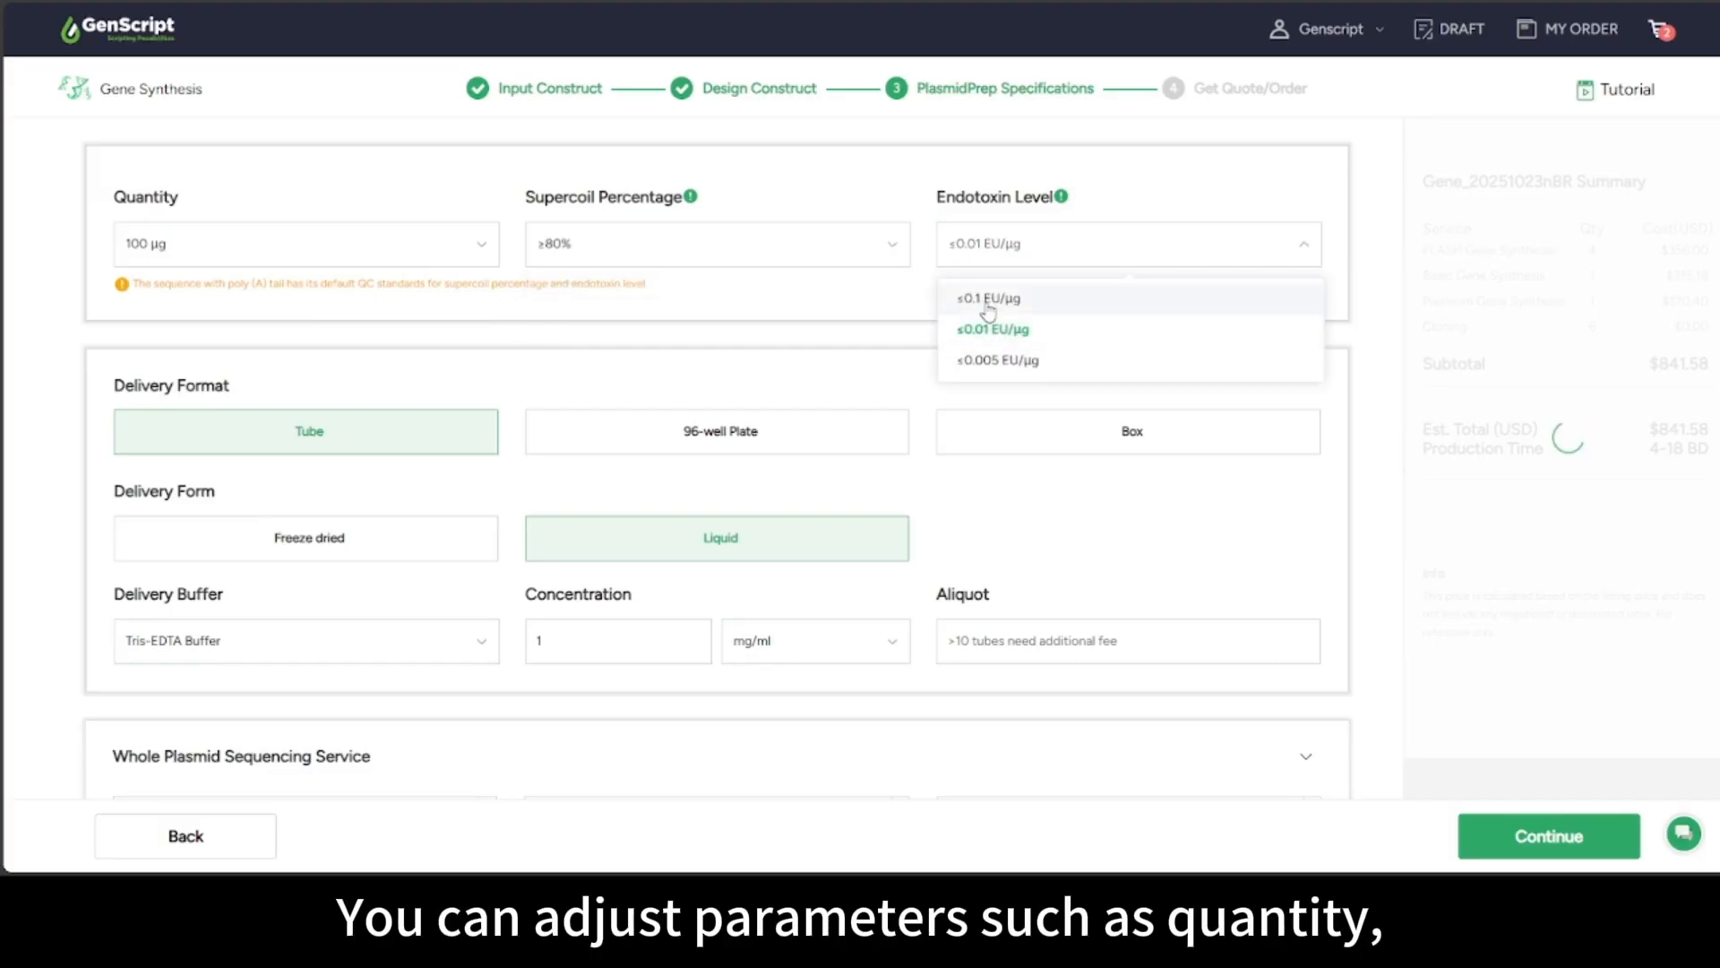
{"action": "left_click", "coordinate": [856, 317]}
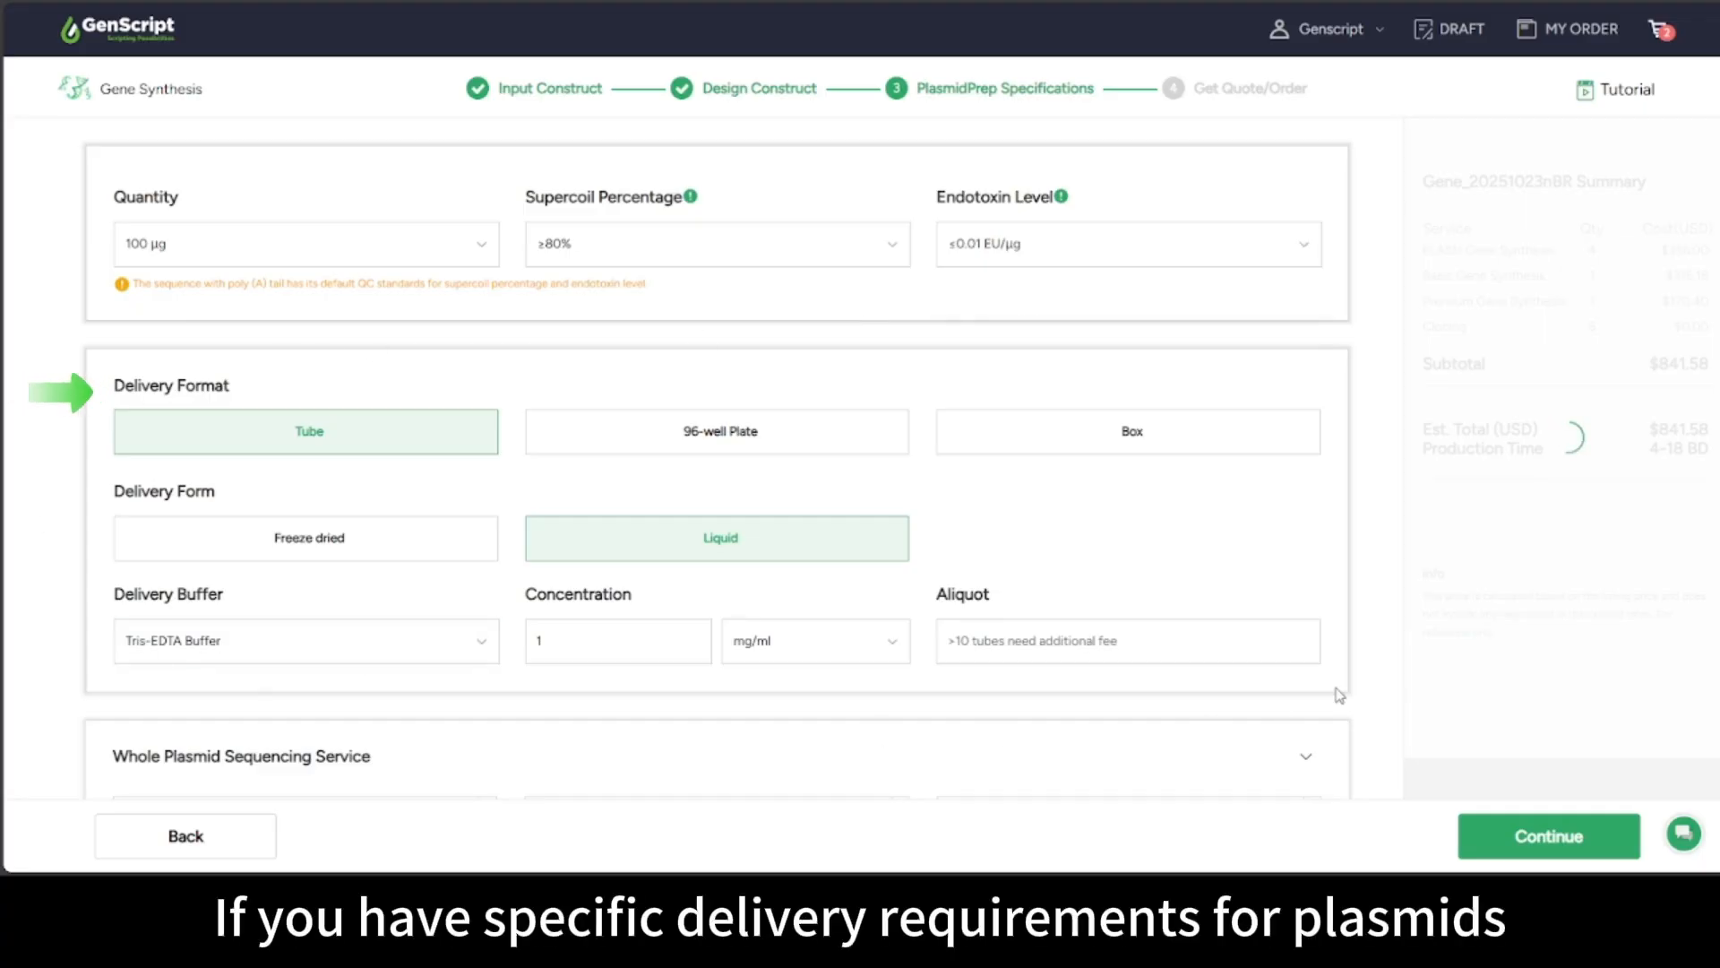
{"action": "left_click", "coordinate": [206, 557]}
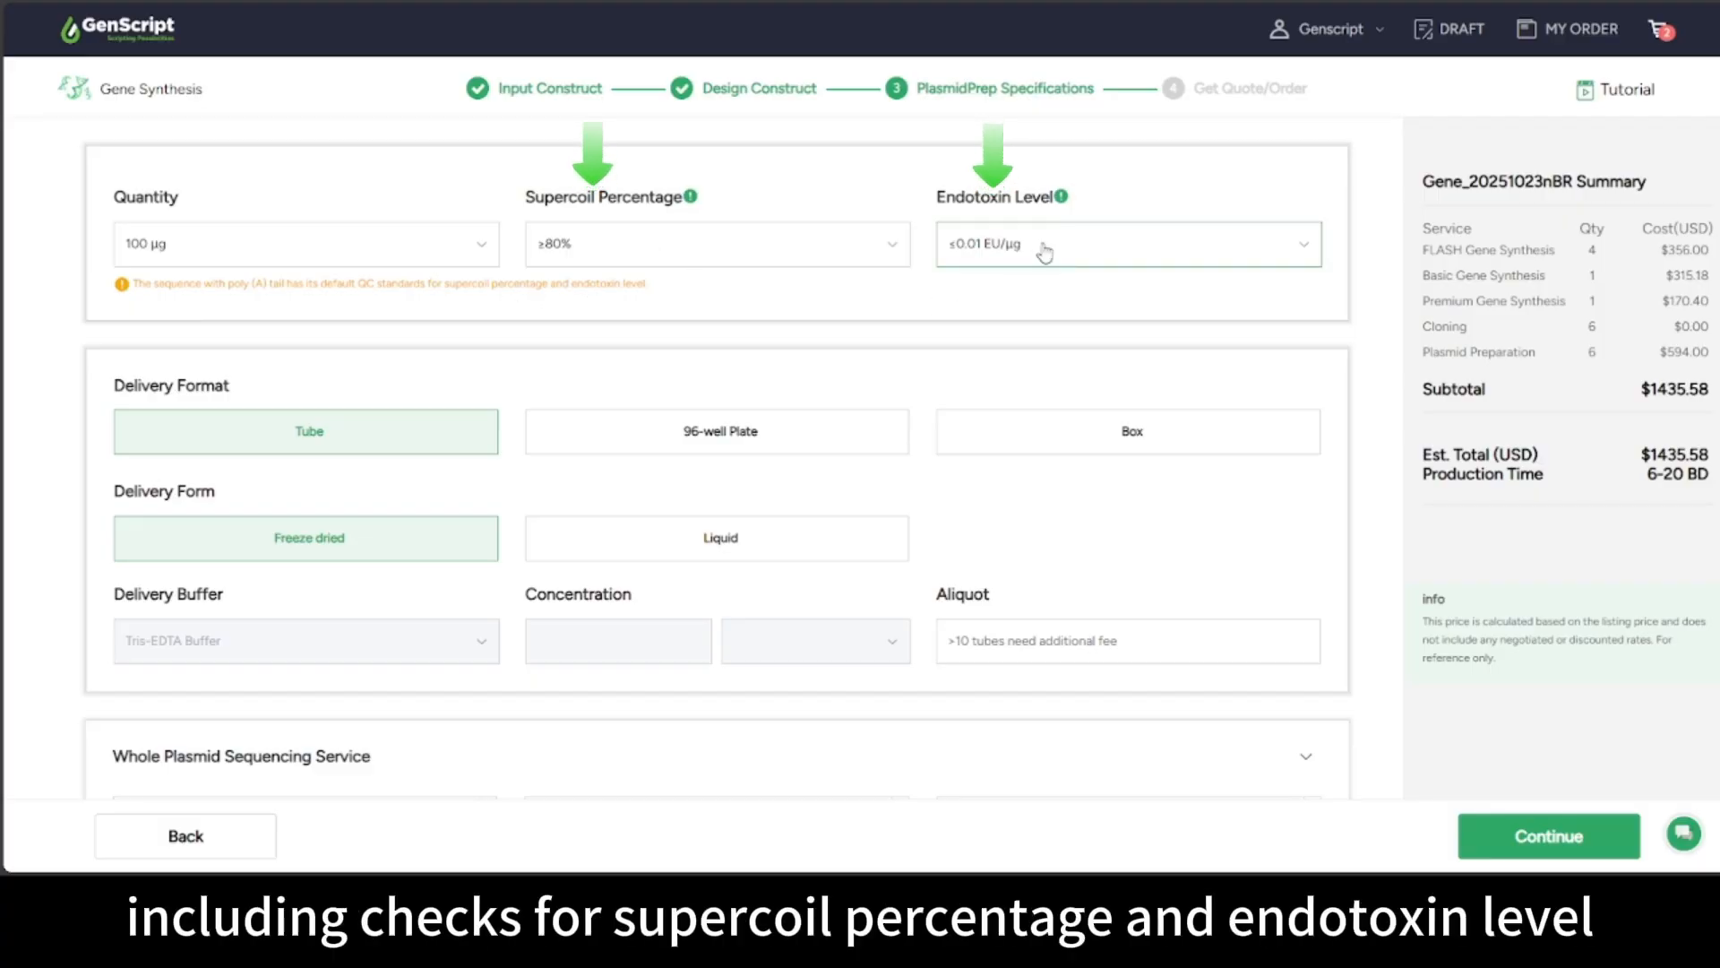
Add the Poly(A) Guarantee for Gene7 and the AAV ITR Guarantee for Gene4
{"action": "scroll", "coordinate": [764, 571], "scroll_direction": "down", "scroll_amount": 5}
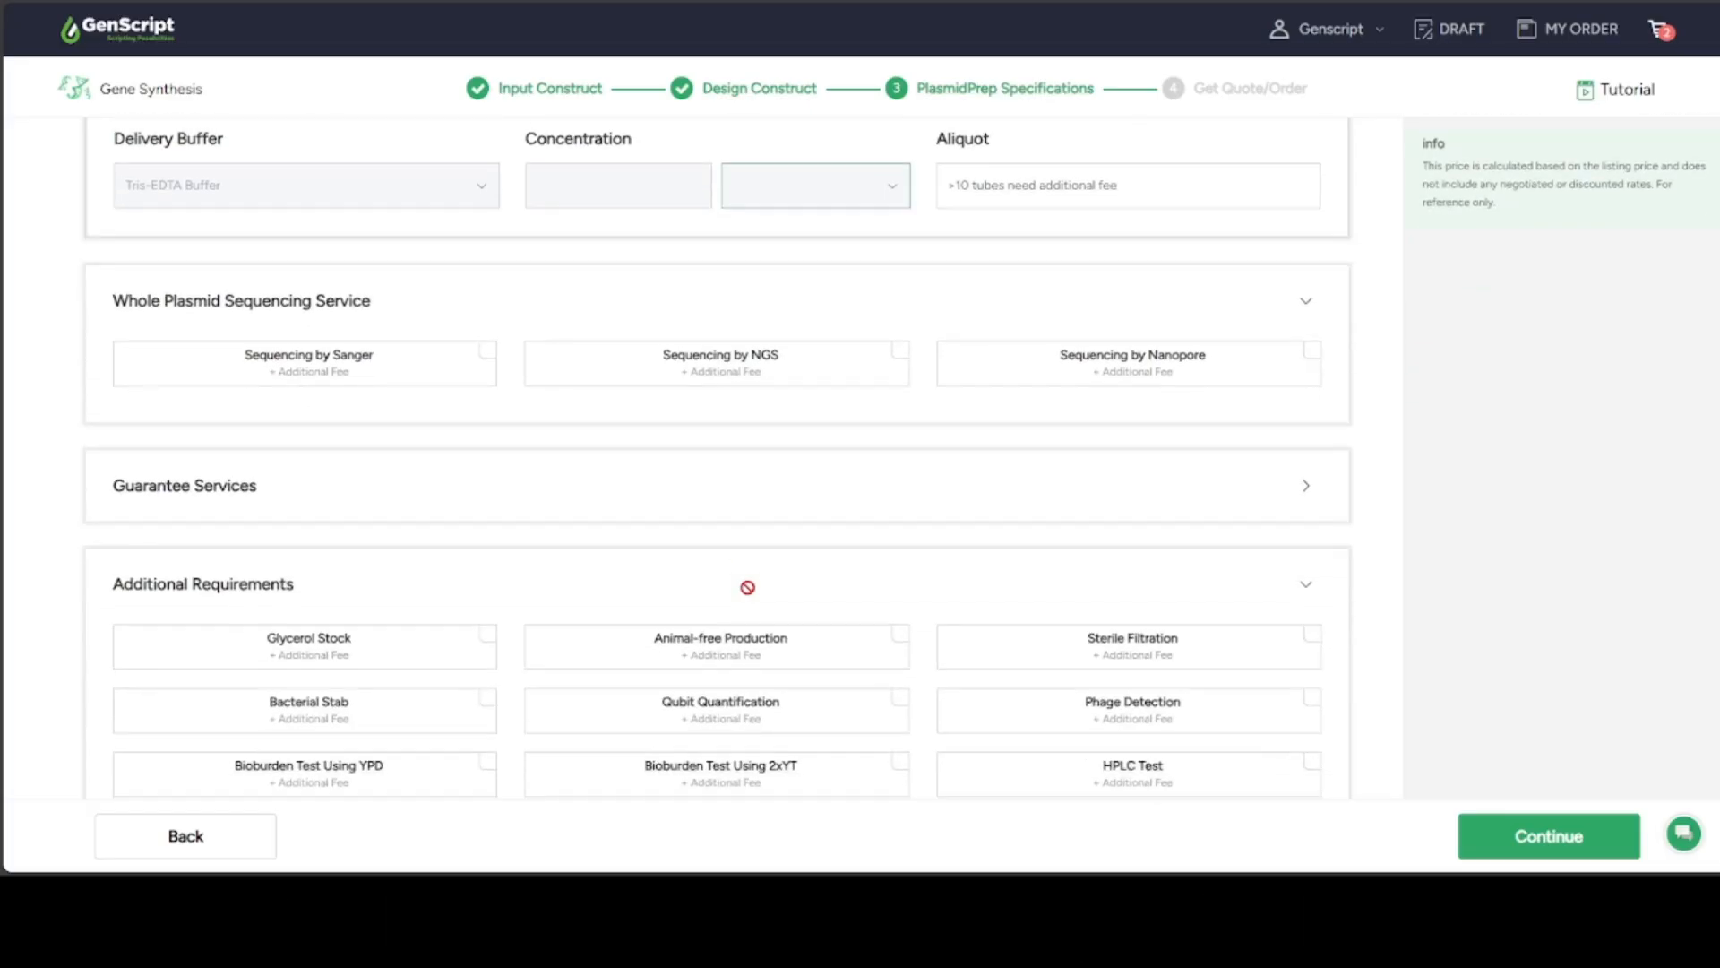
{"action": "left_click", "coordinate": [664, 499]}
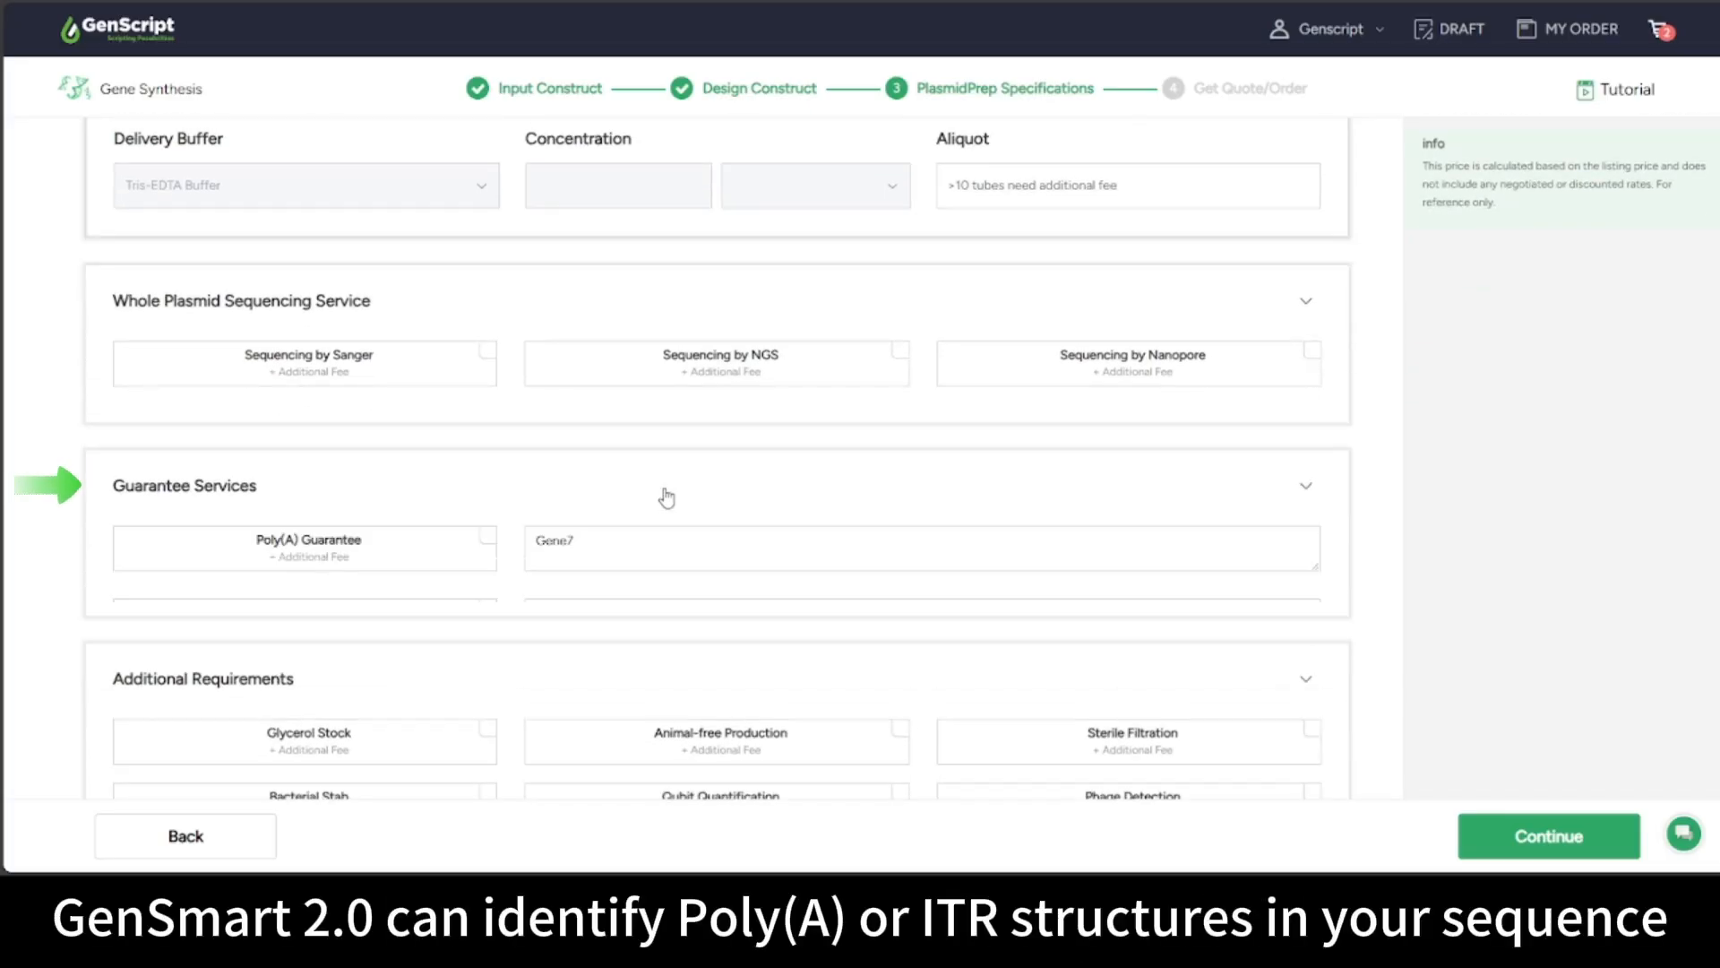
{"action": "left_click", "coordinate": [480, 561]}
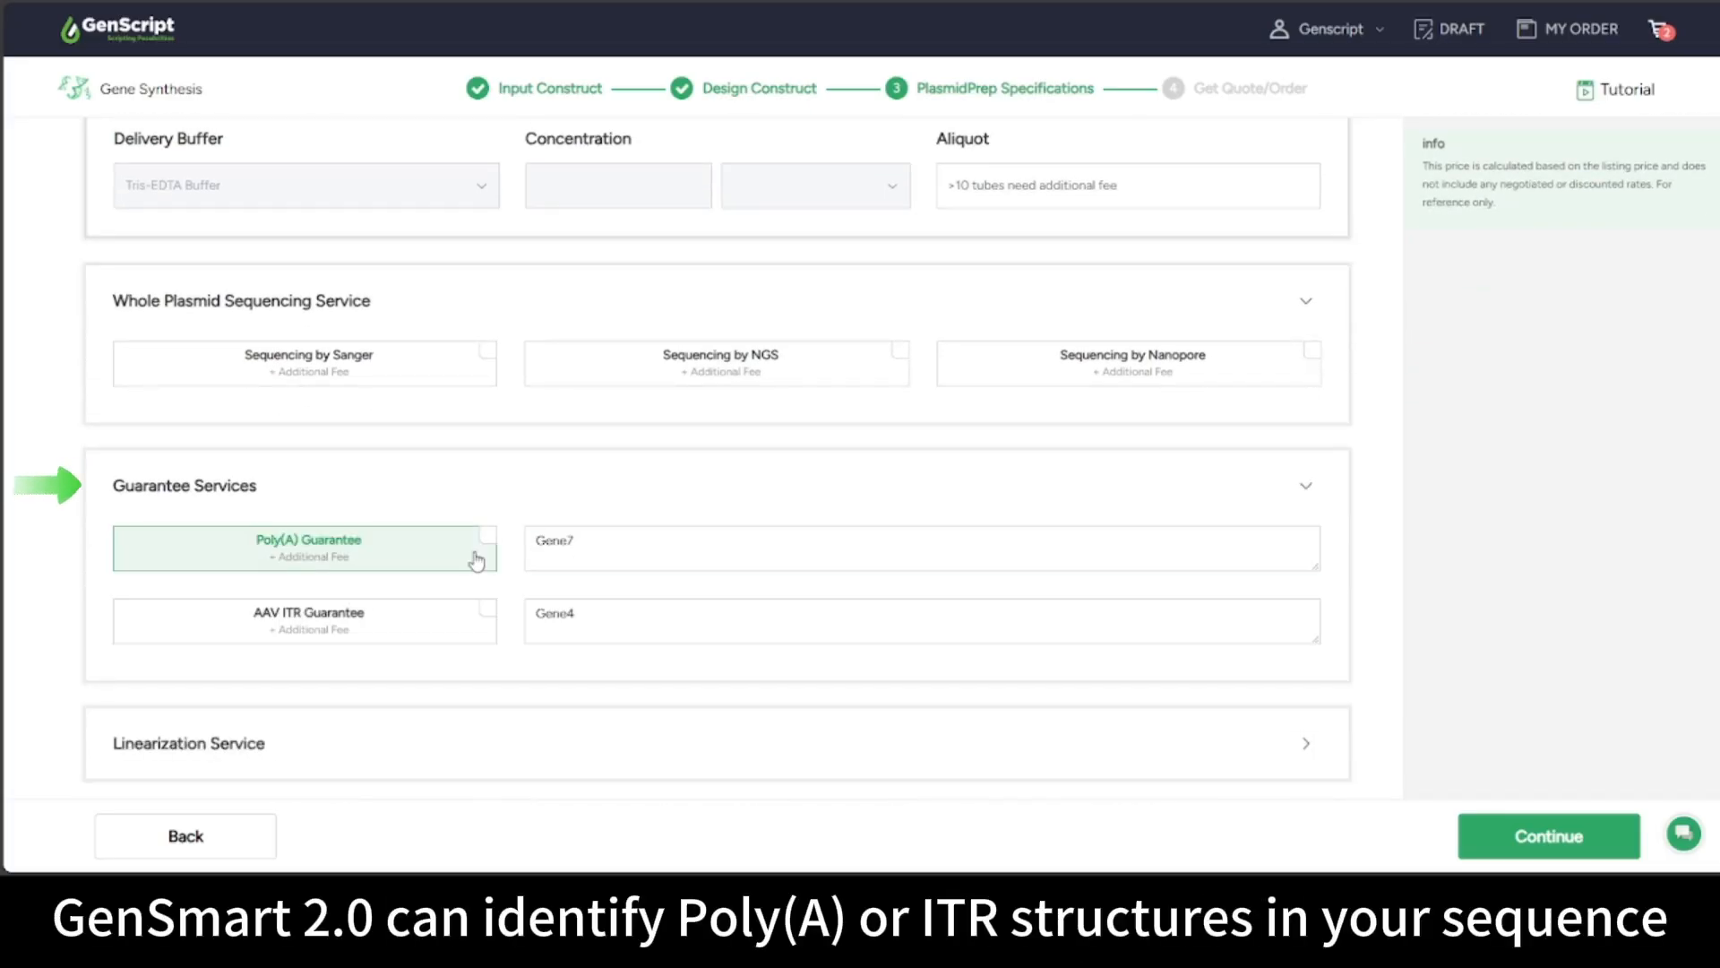
{"action": "left_click", "coordinate": [467, 624]}
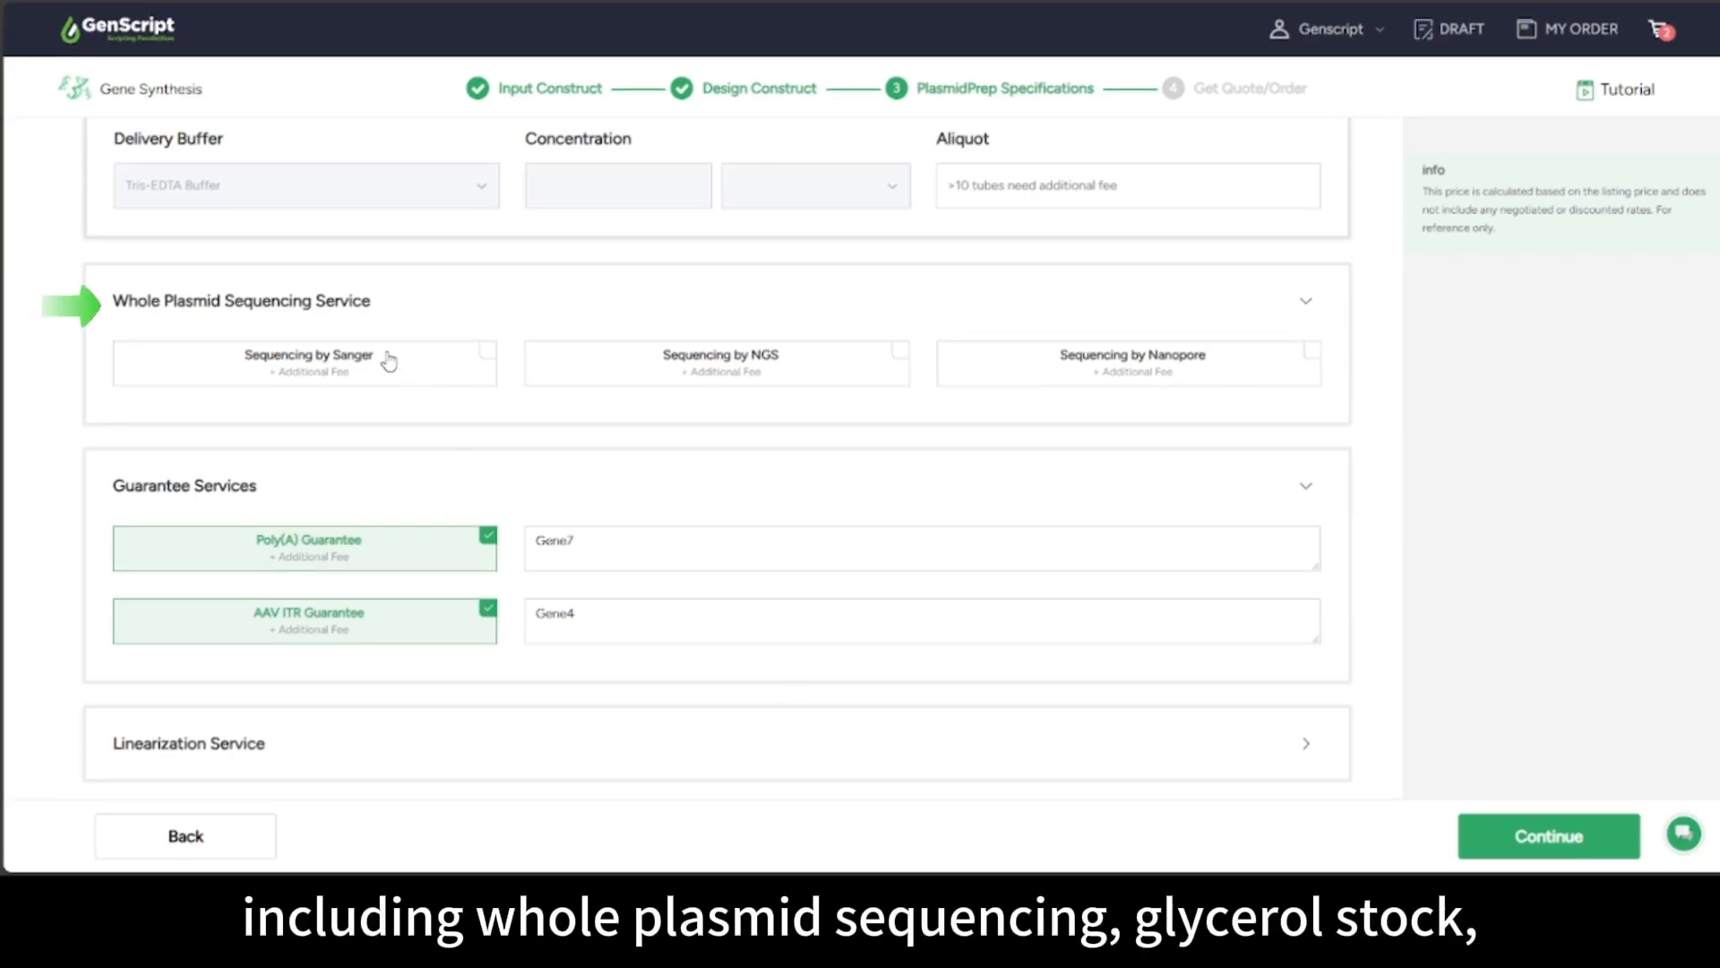
Add Sanger sequencing, glycerol stock, animal-free production and sterile filtration
{"action": "left_click", "coordinate": [309, 381]}
{"action": "scroll", "coordinate": [422, 541], "scroll_direction": "down", "scroll_amount": 4}
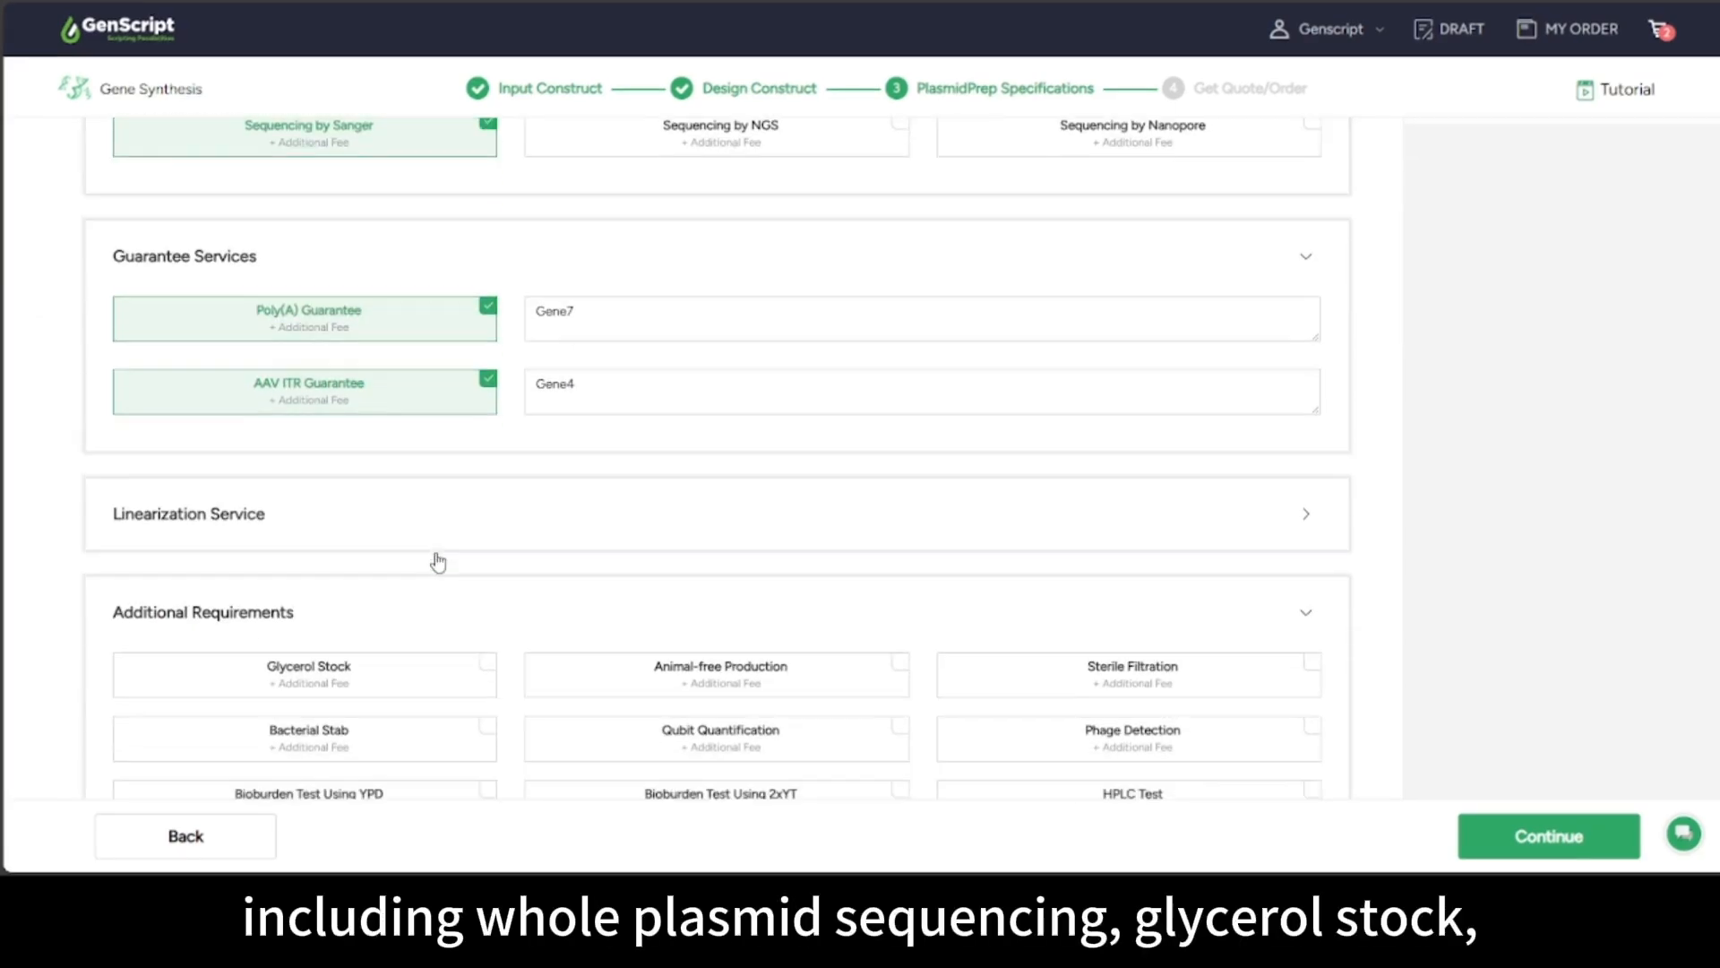
{"action": "left_click", "coordinate": [420, 555]}
{"action": "left_click", "coordinate": [706, 555]}
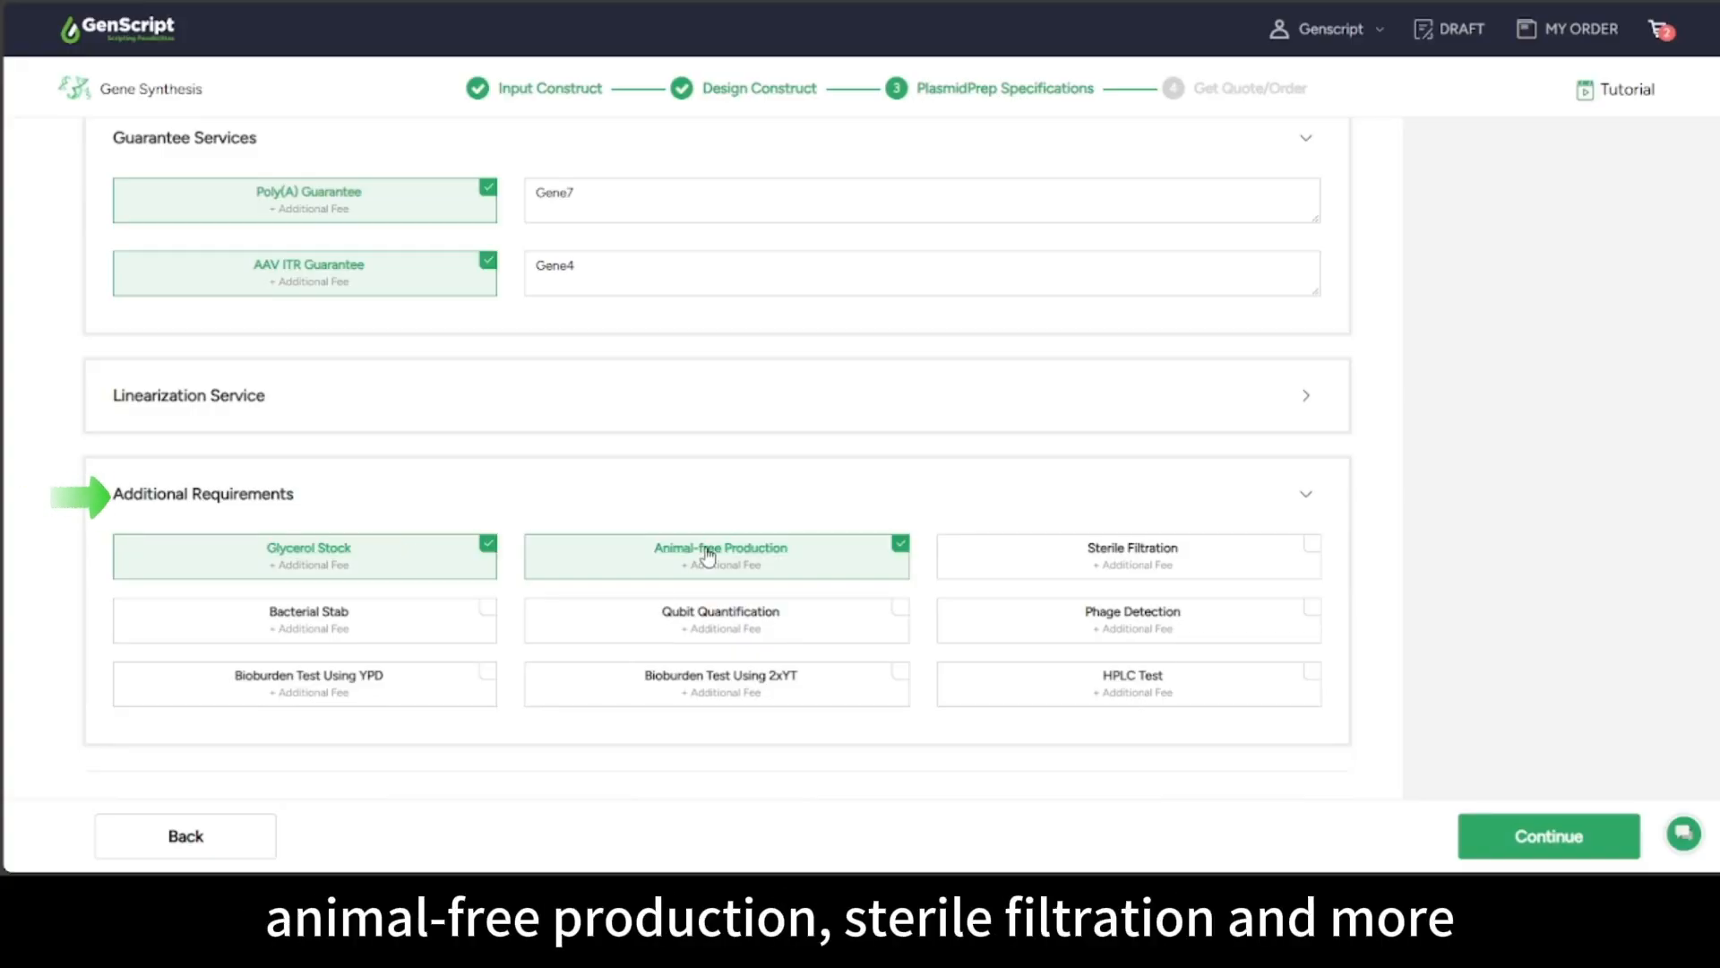
{"action": "left_click", "coordinate": [1170, 563]}
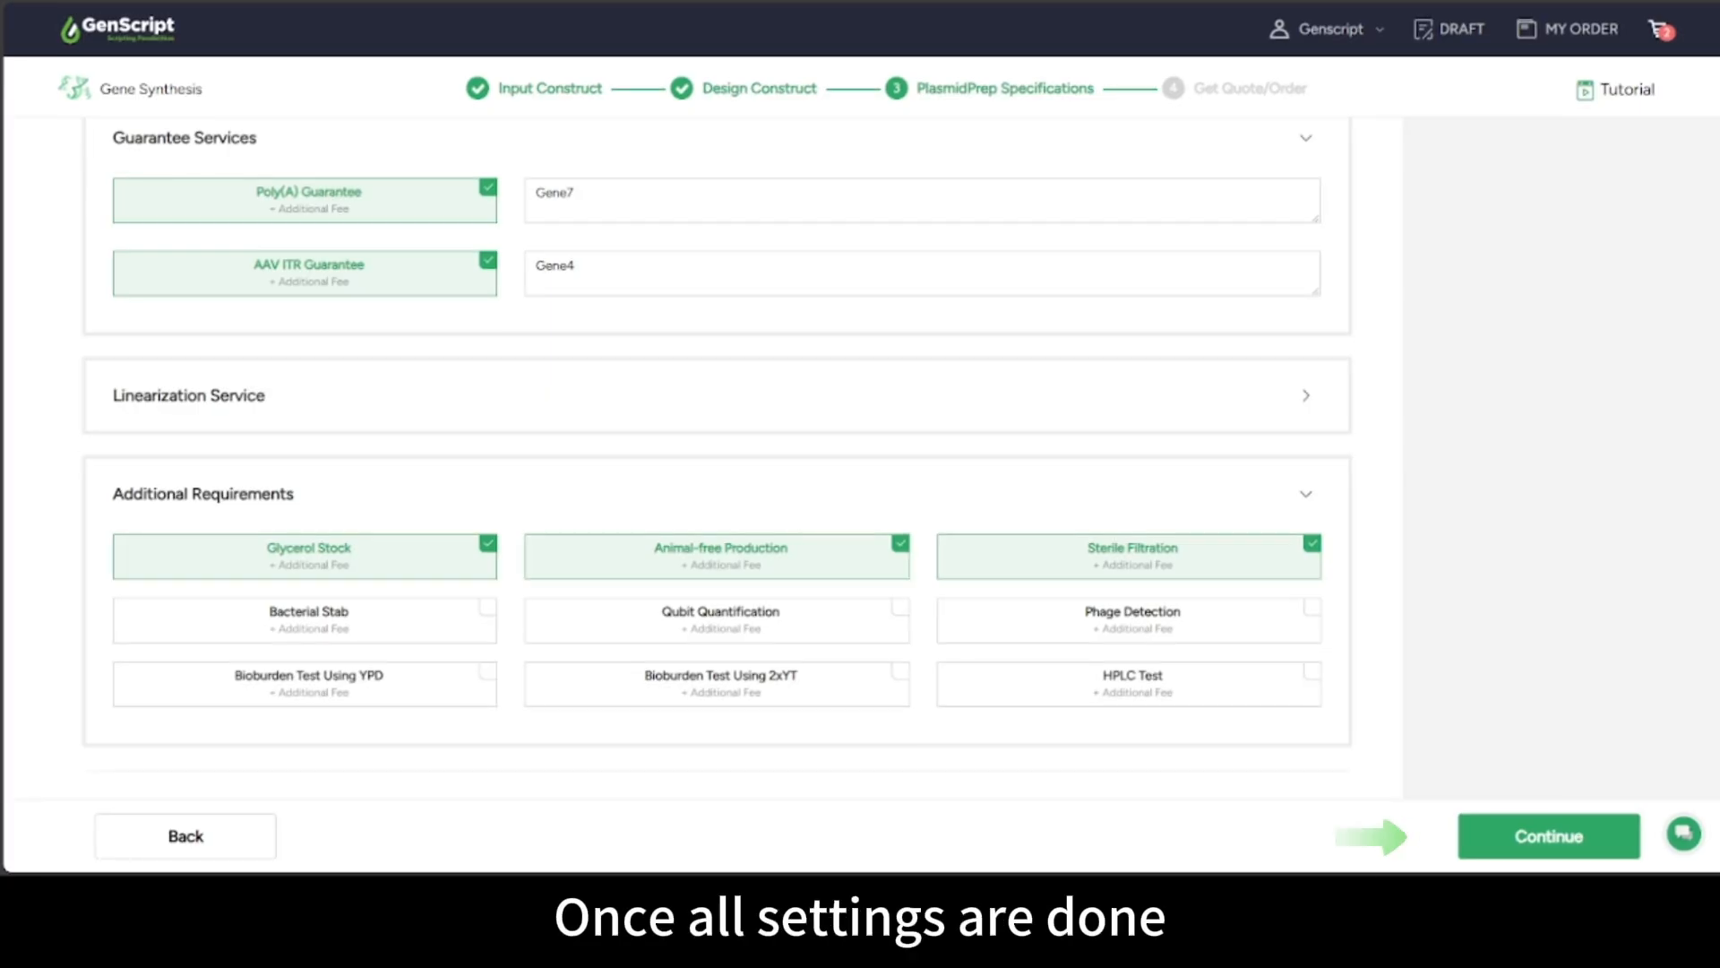
Proceed to the order page, expand the contract code options, and request a quote
{"action": "left_click", "coordinate": [1516, 841]}
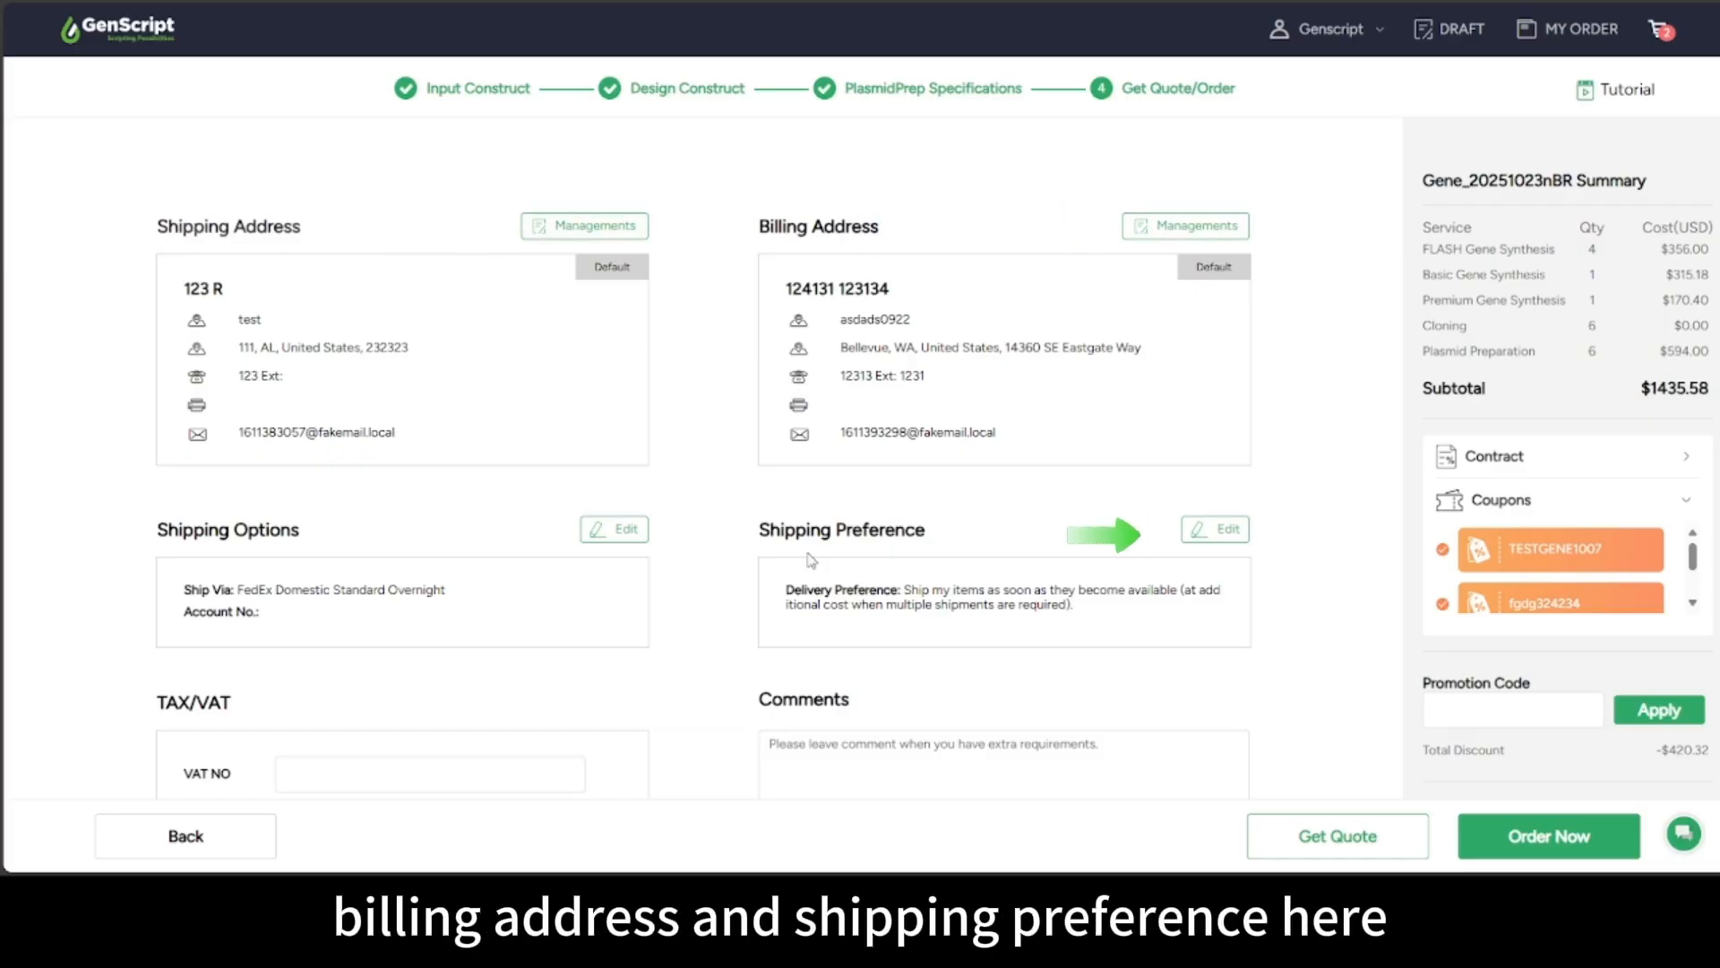
{"action": "left_click", "coordinate": [1492, 456]}
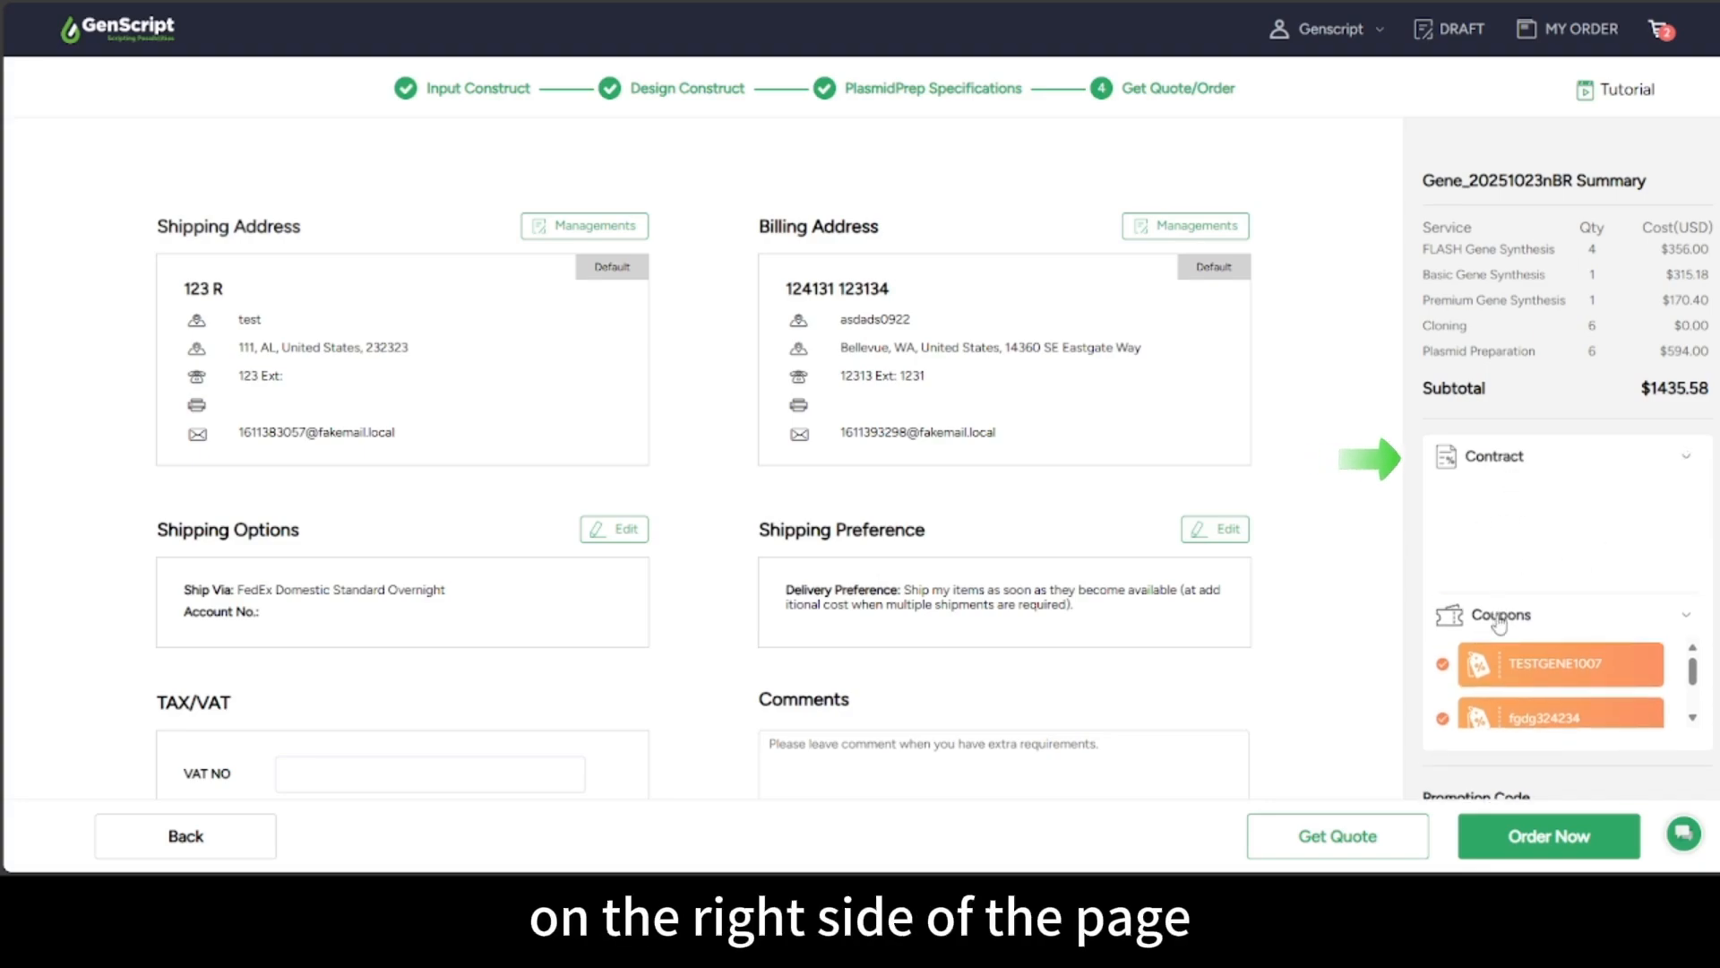
{"action": "scroll", "coordinate": [1551, 717], "scroll_direction": "down", "scroll_amount": 1}
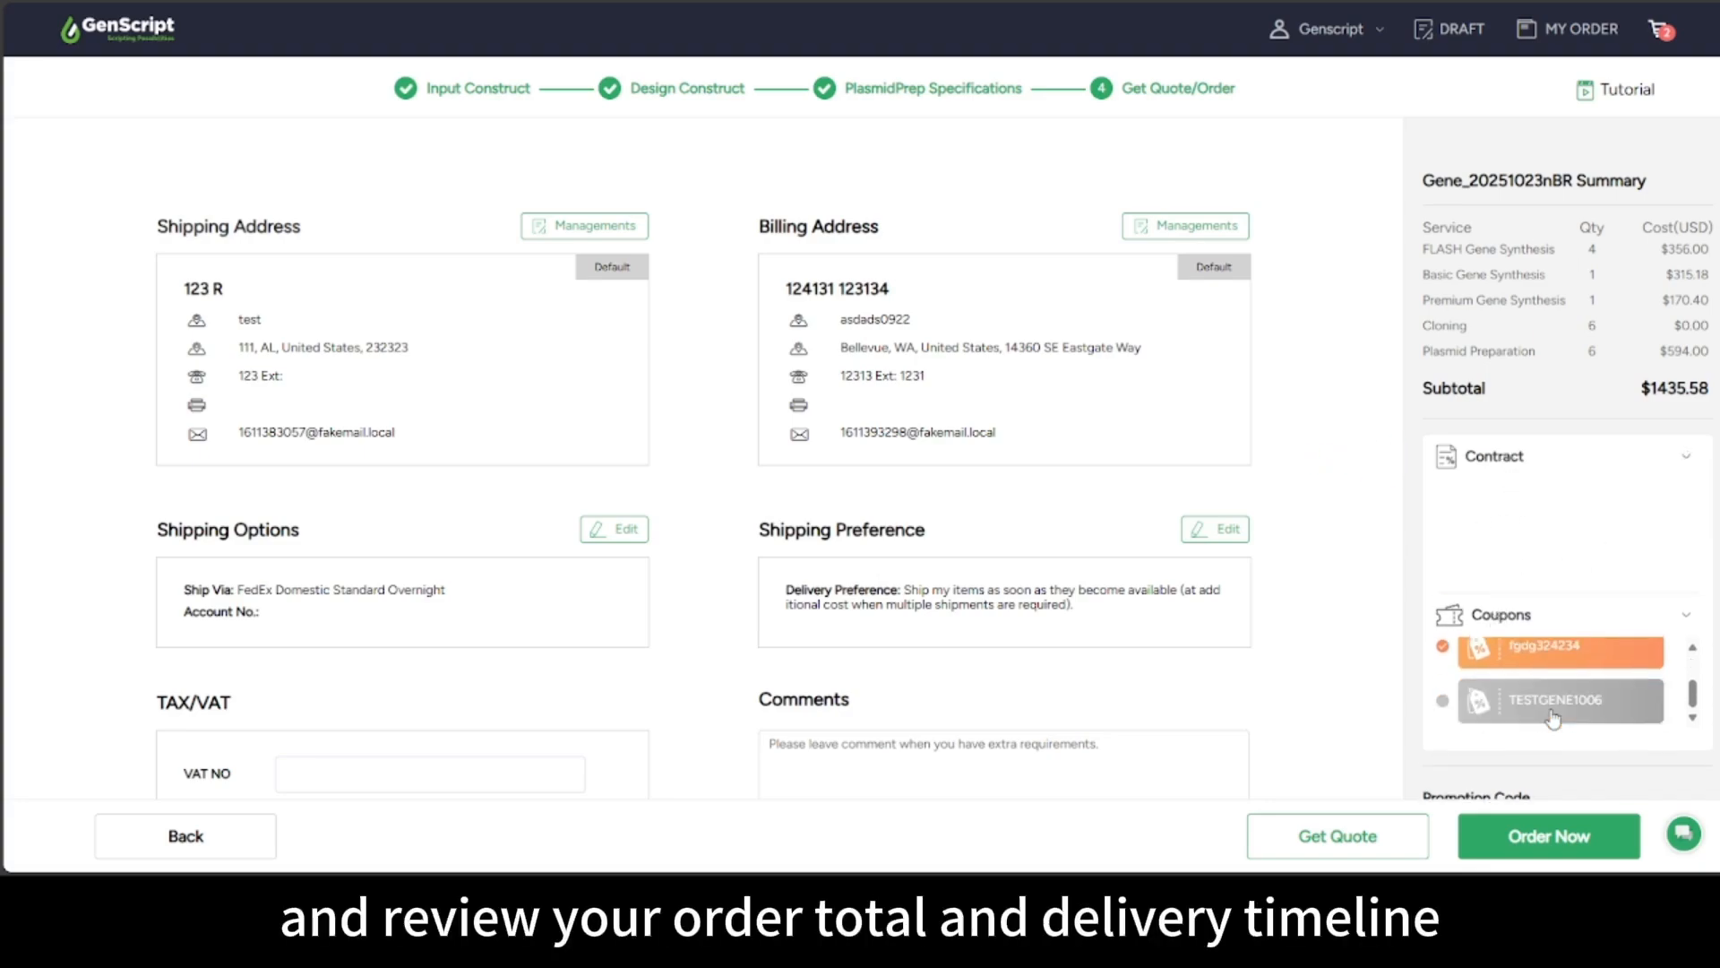
{"action": "scroll", "coordinate": [1604, 717], "scroll_direction": "down", "scroll_amount": 3}
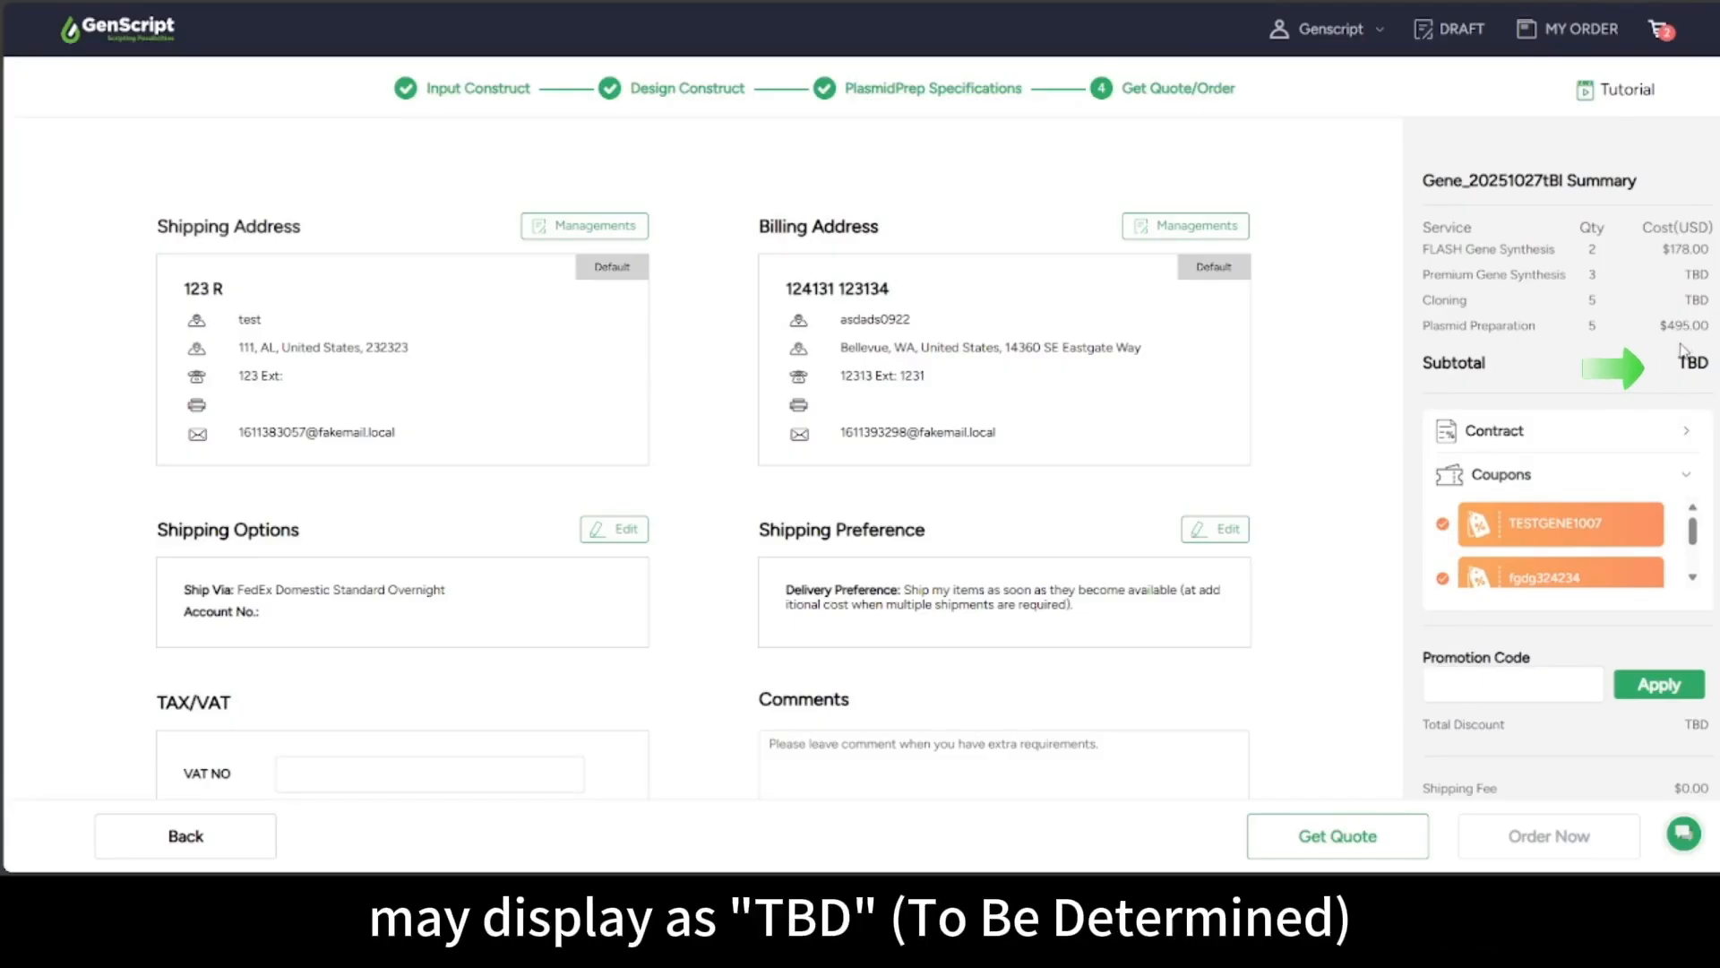
{"action": "scroll", "coordinate": [1648, 583], "scroll_direction": "down", "scroll_amount": 2}
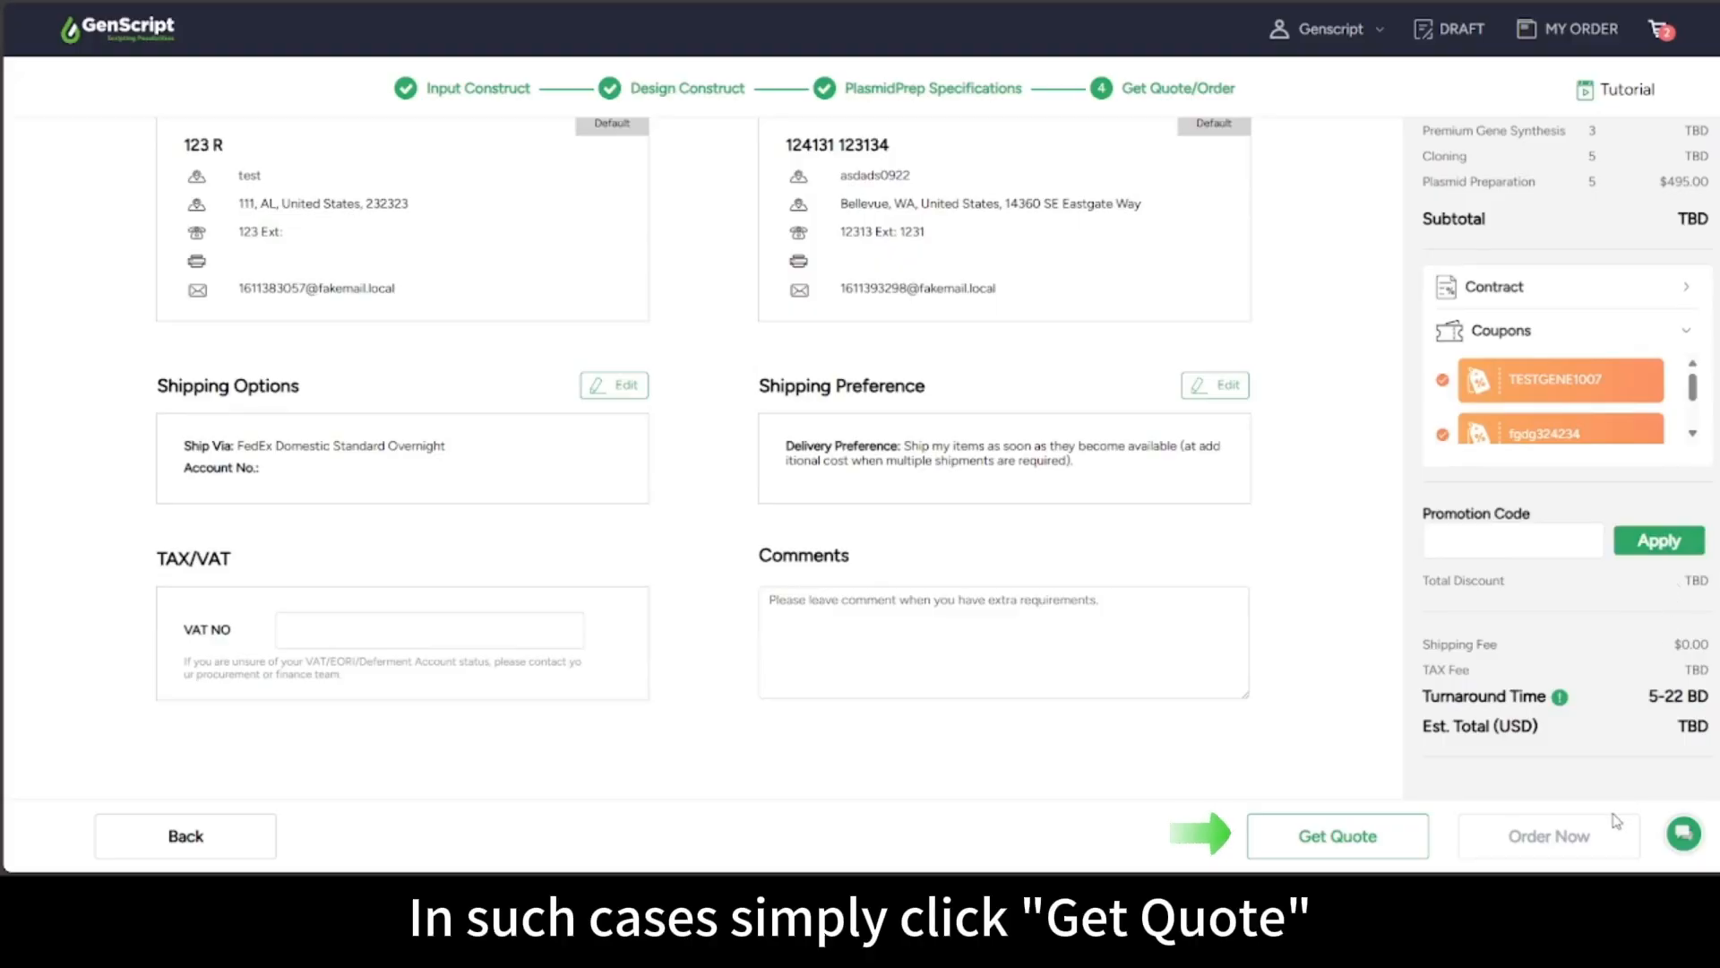
{"action": "left_click", "coordinate": [1335, 835]}
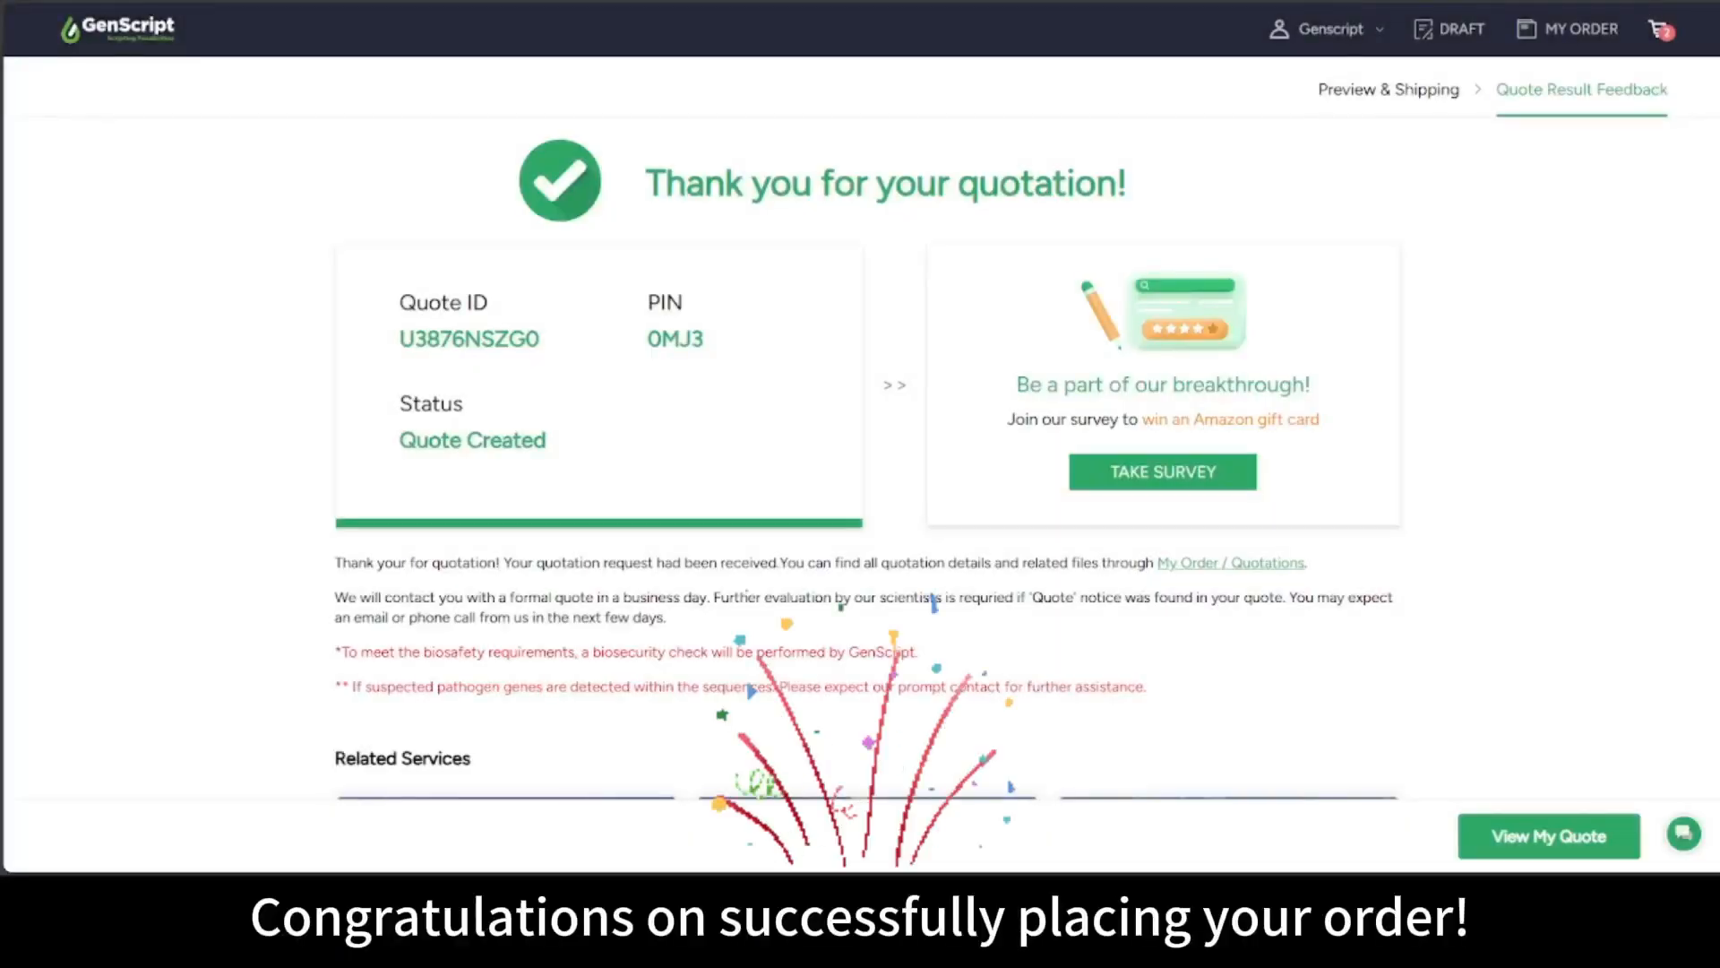